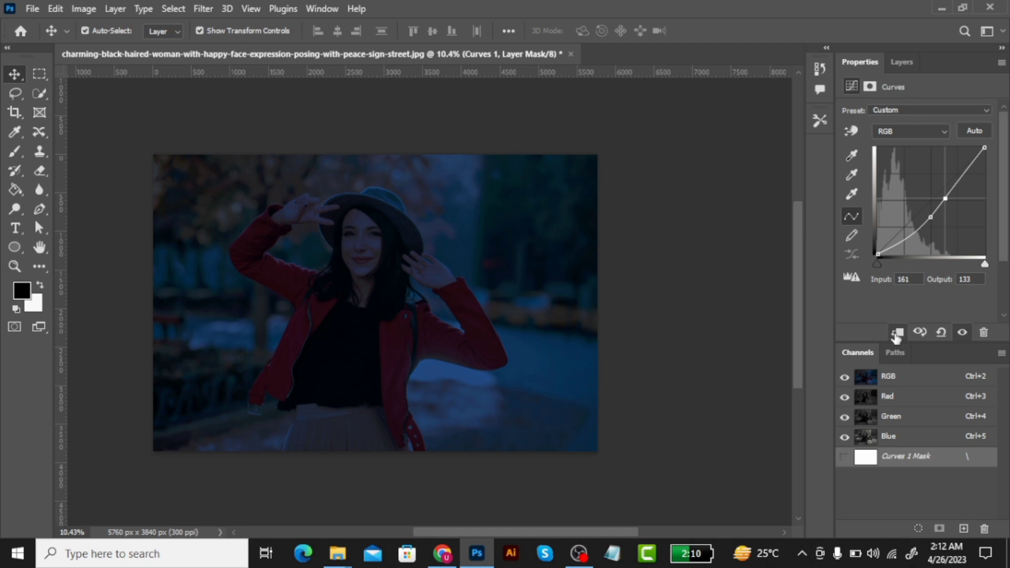
Turn on the visibility of the Layer 1 cutout of the woman and make it the active layer.
{"action": "left_click", "coordinate": [901, 62]}
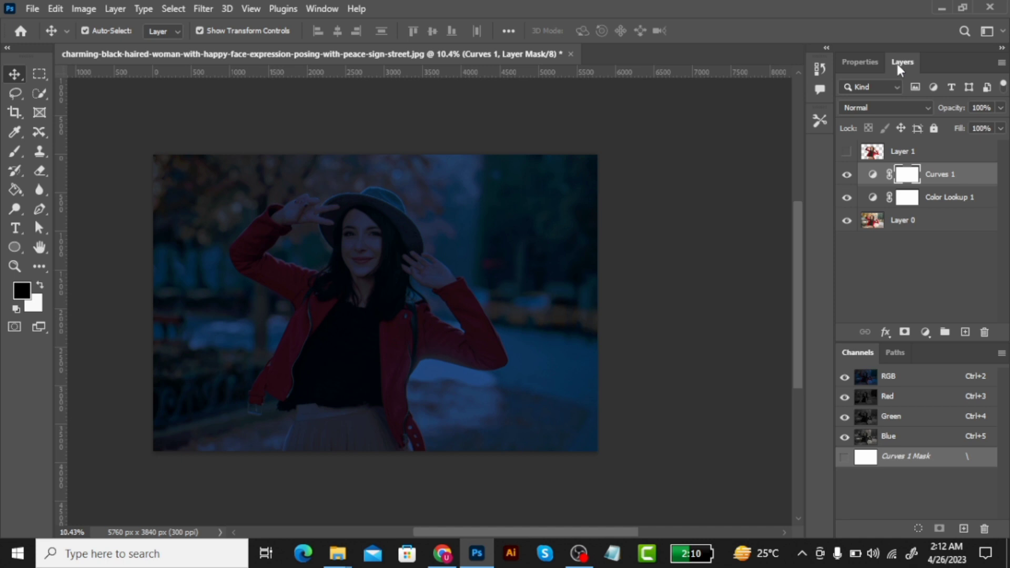
{"action": "left_click", "coordinate": [847, 153]}
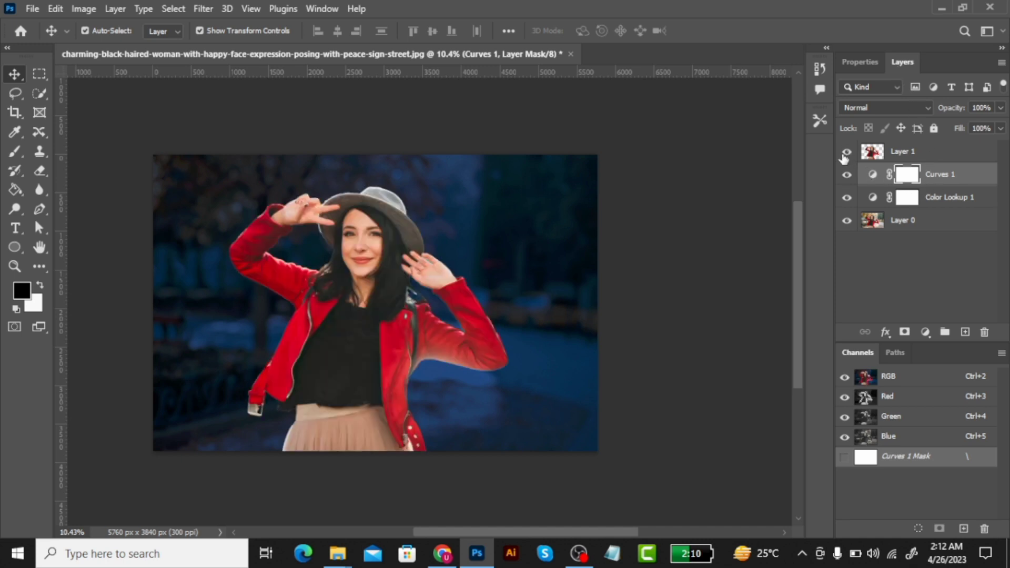
{"action": "left_click", "coordinate": [943, 153]}
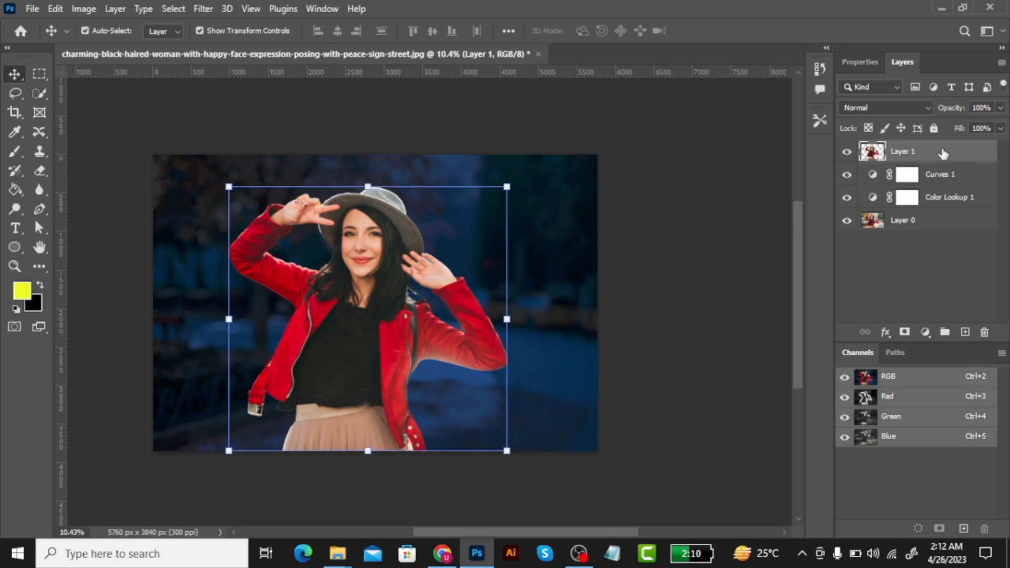
Add a Color Lookup adjustment above Layer 1 using the NightFromDay.CUBE 3D LUT.
{"action": "left_click", "coordinate": [925, 331]}
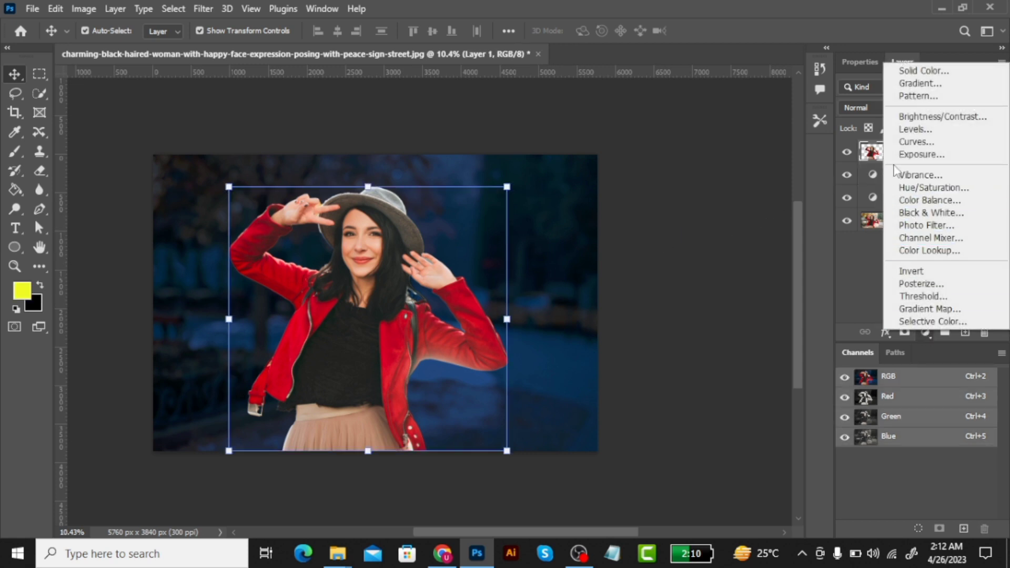
{"action": "left_click", "coordinate": [928, 252]}
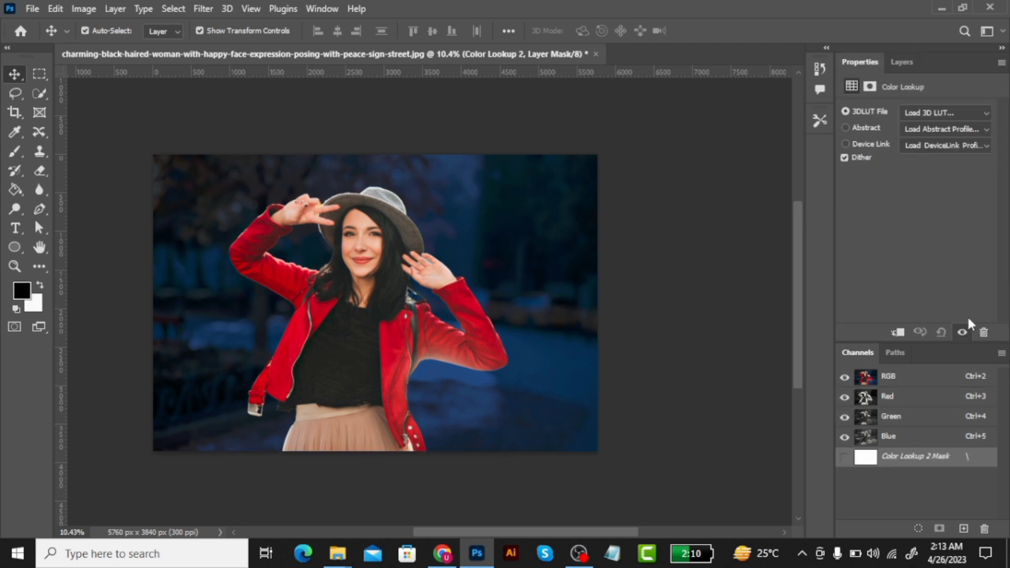
{"action": "left_click", "coordinate": [939, 114]}
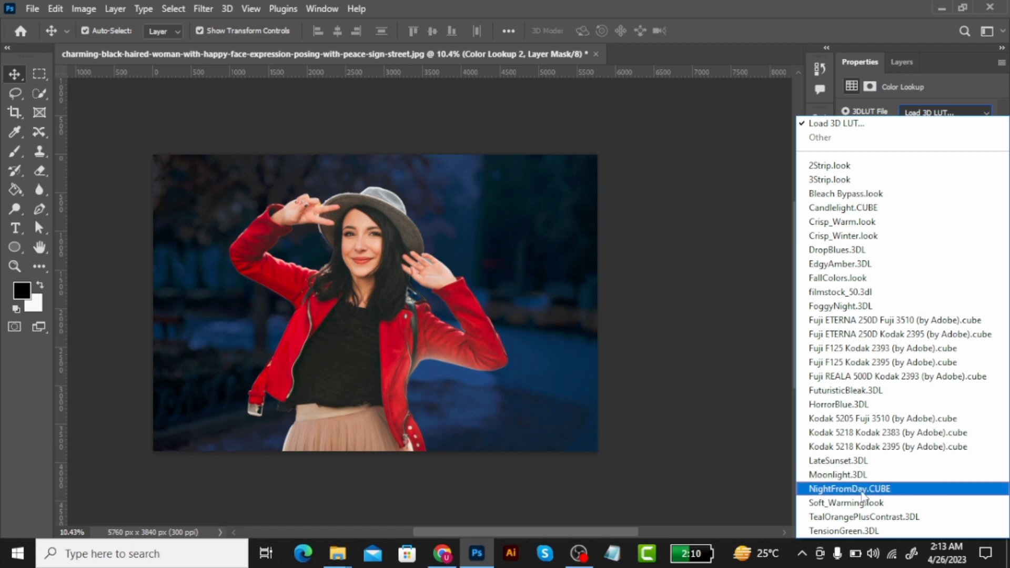
{"action": "left_click", "coordinate": [877, 489]}
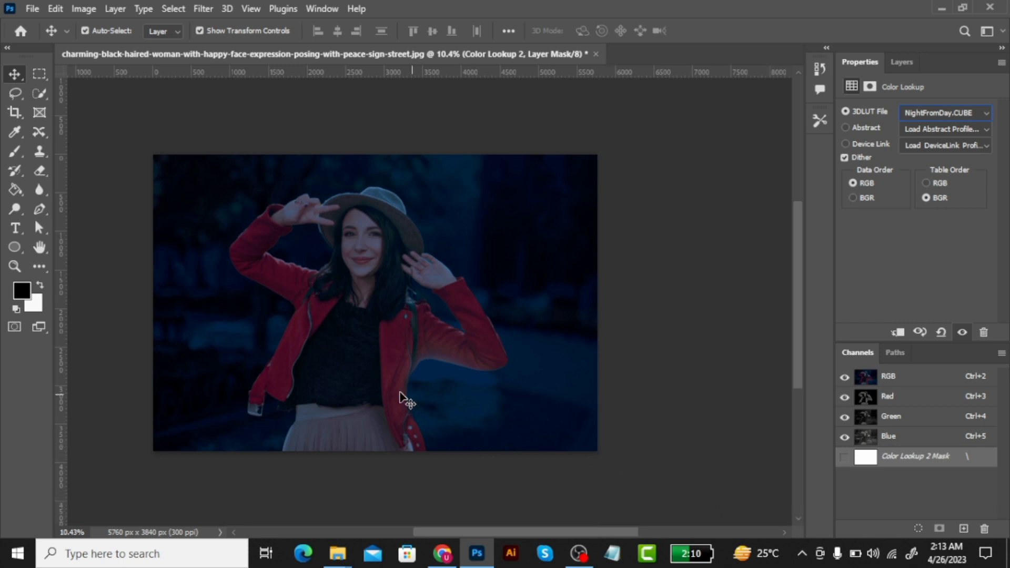
Draw an ellipse shape about 1445 by 1146 px around the woman's head, with no fill and a white stroke colour.
{"action": "left_click", "coordinate": [17, 244]}
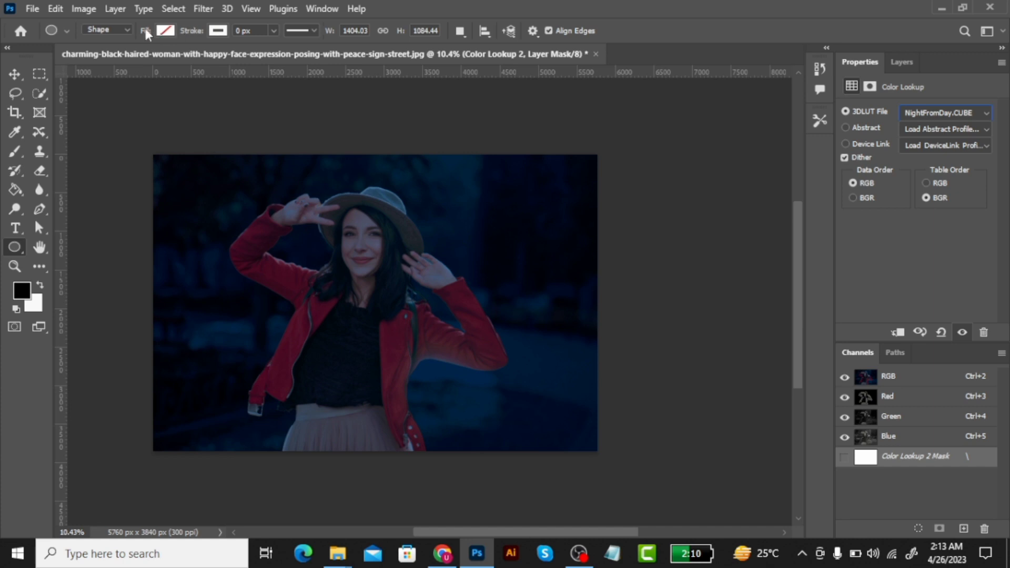
{"action": "left_click", "coordinate": [167, 30]}
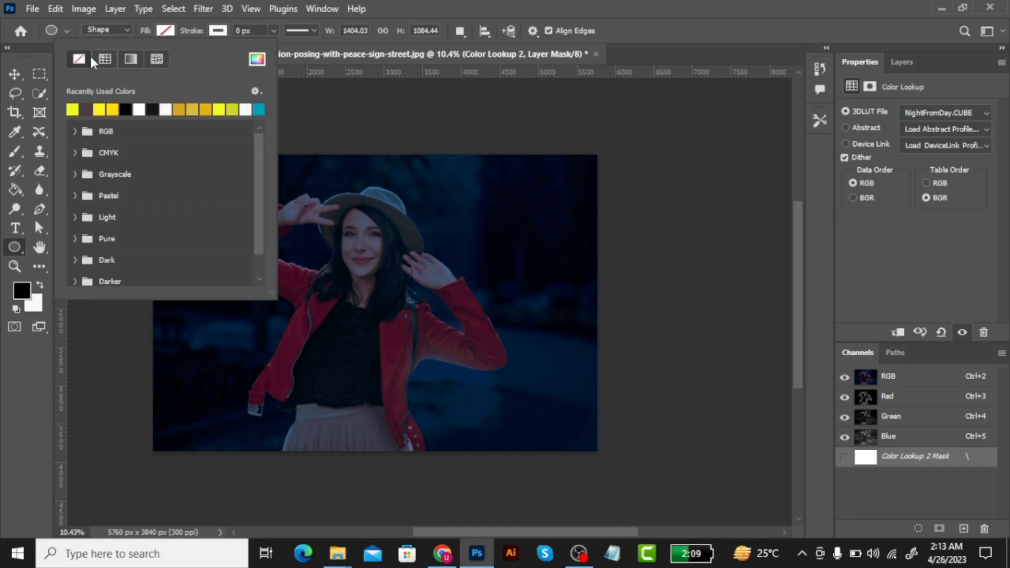
{"action": "left_click", "coordinate": [218, 31]}
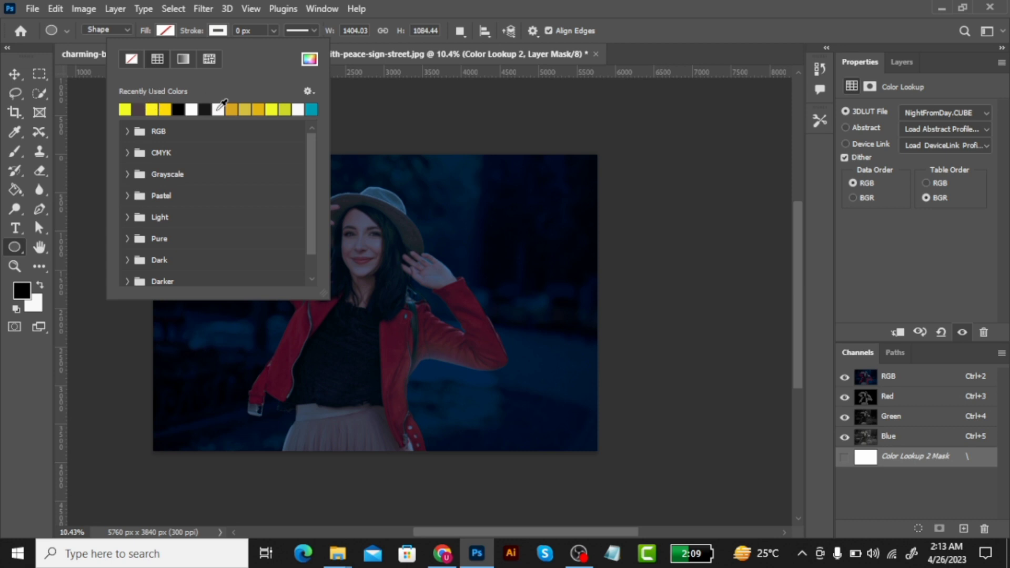
{"action": "left_click", "coordinate": [215, 34]}
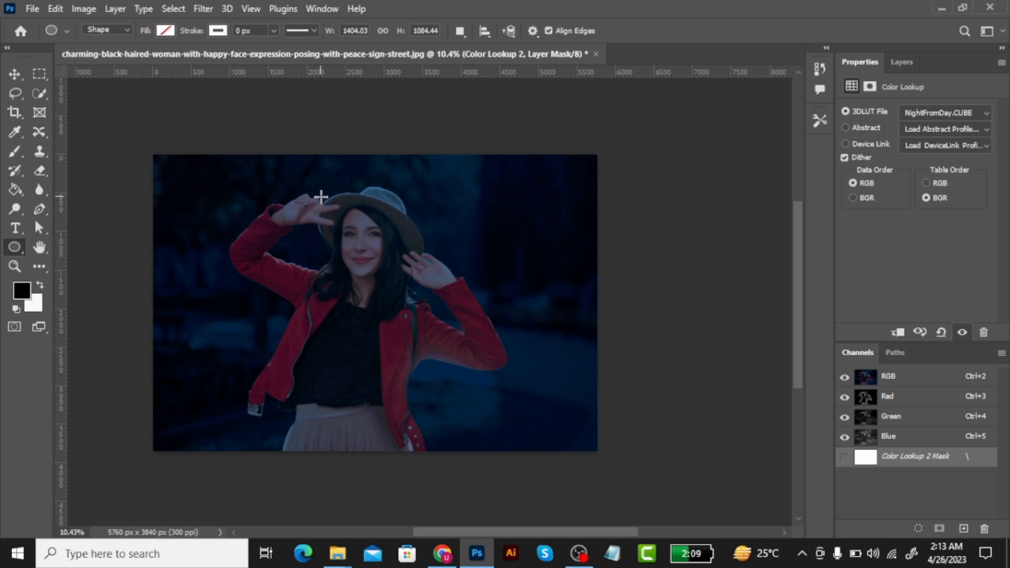
{"action": "left_click_drag", "start_coordinate": [322, 198], "coordinate": [433, 285]}
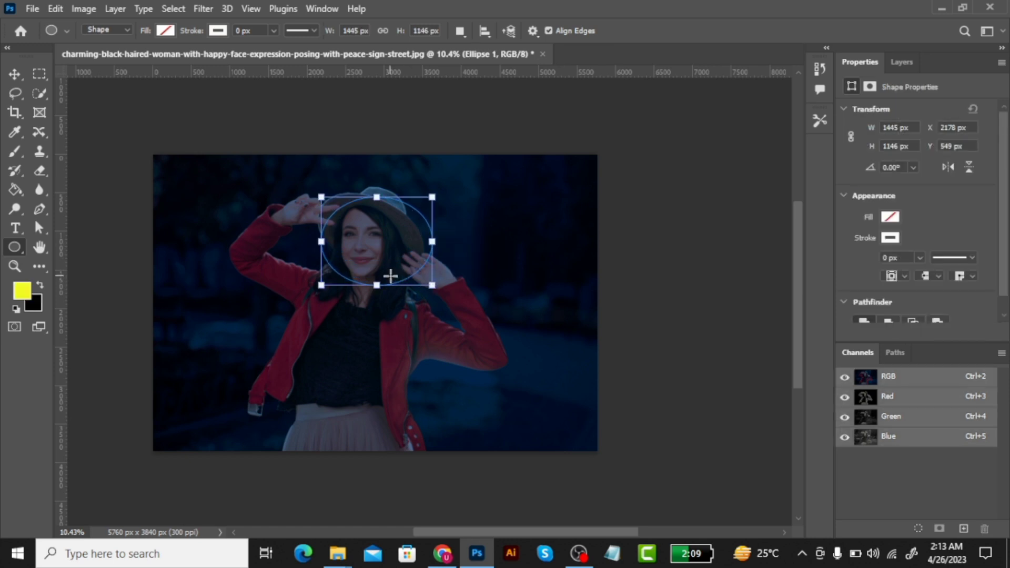
Stretch and tilt the ellipse to about 1622 by 1154 px and shift it slightly so it surrounds the face and raised hand.
{"action": "scroll", "coordinate": [390, 275], "scroll_direction": "up", "scroll_amount": 2}
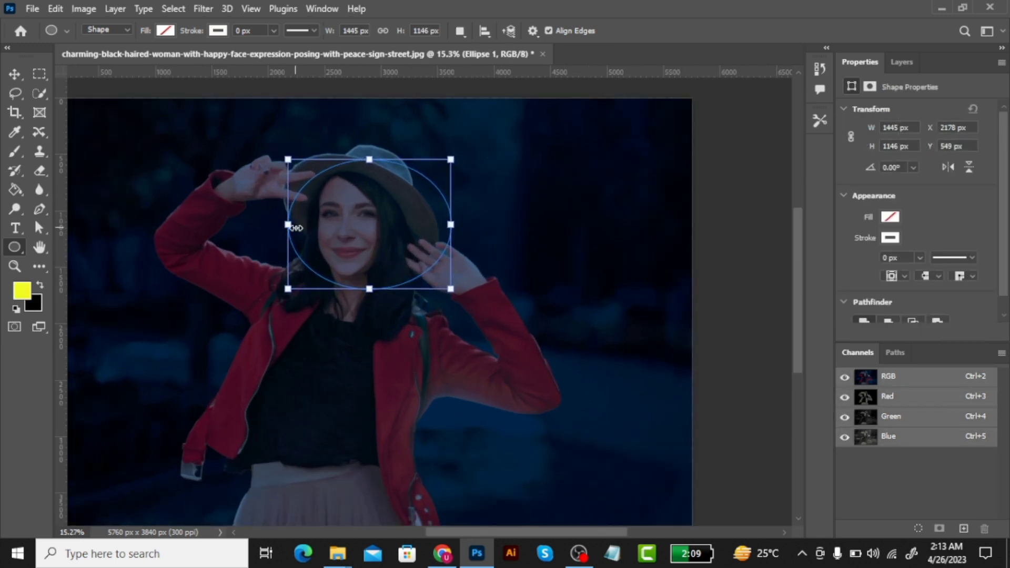
{"action": "left_click_drag", "start_coordinate": [288, 225], "coordinate": [269, 210]}
{"action": "left_click", "coordinate": [470, 220]}
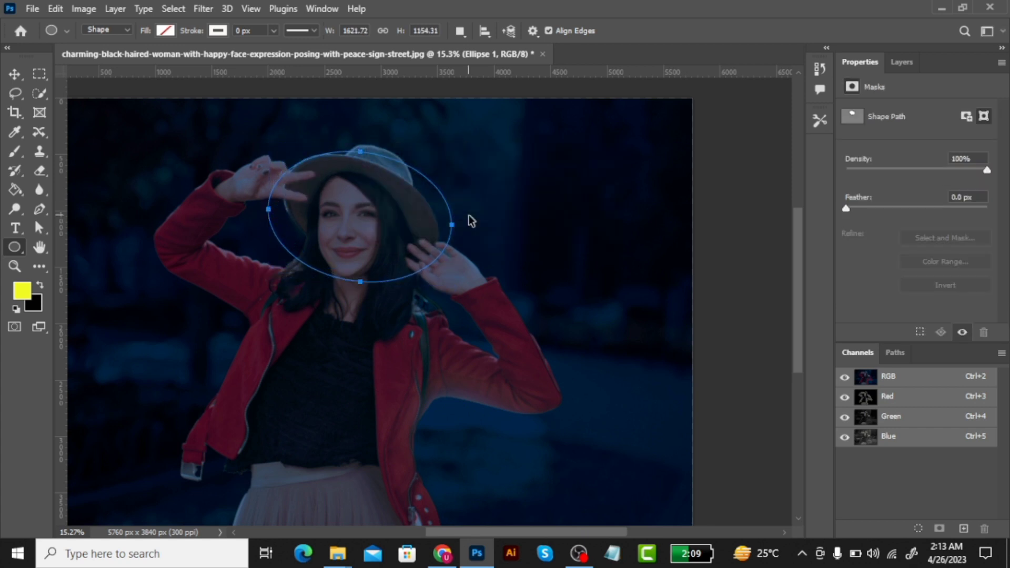
{"action": "left_click_drag", "start_coordinate": [396, 166], "coordinate": [356, 158]}
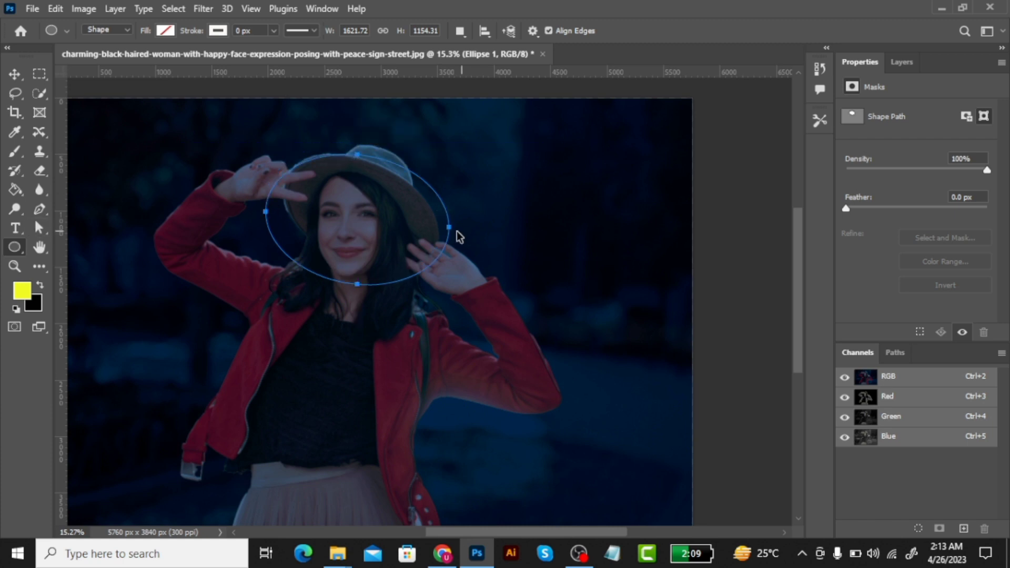
Narrow and skew the ellipse to about 1473 by 1169 px so it fits tilted around the head, and apply the transform.
{"action": "left_click", "coordinate": [15, 76]}
{"action": "left_click_drag", "start_coordinate": [449, 224], "coordinate": [436, 225]}
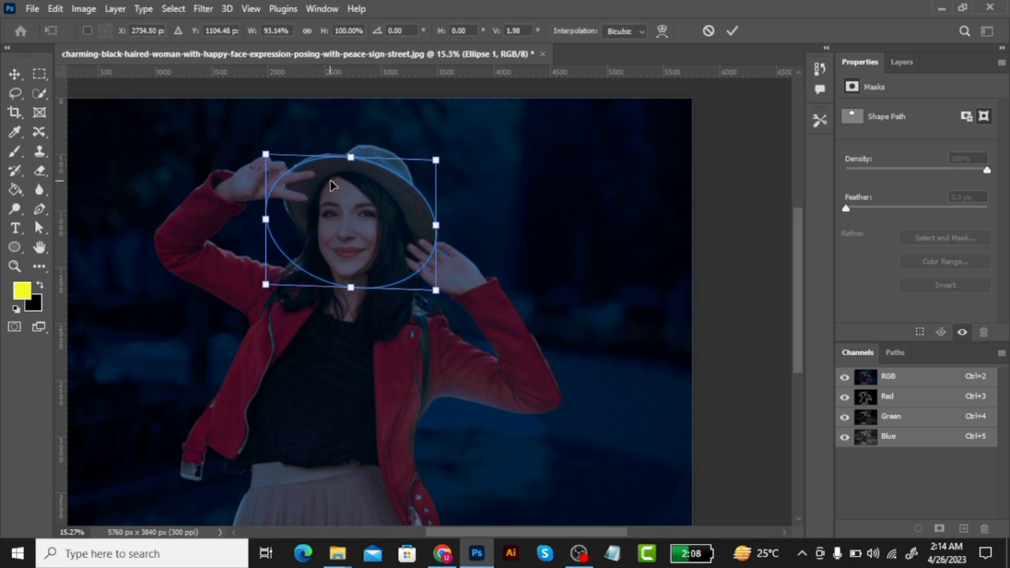
{"action": "left_click_drag", "start_coordinate": [270, 155], "coordinate": [273, 148]}
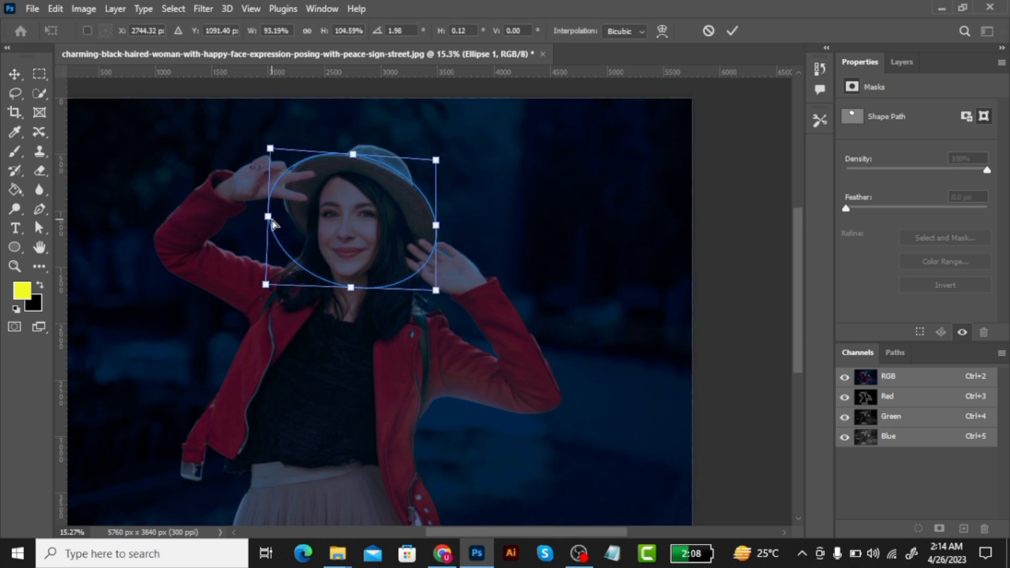
{"action": "left_click_drag", "start_coordinate": [272, 220], "coordinate": [272, 216]}
{"action": "left_click_drag", "start_coordinate": [359, 158], "coordinate": [358, 165]}
{"action": "left_click_drag", "start_coordinate": [434, 227], "coordinate": [438, 226]}
{"action": "left_click", "coordinate": [978, 419]}
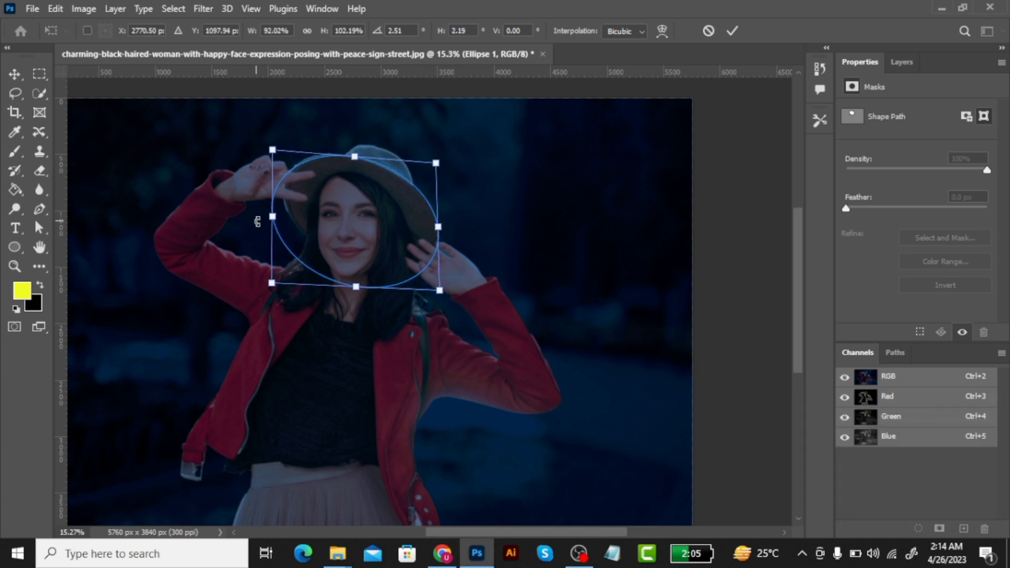
{"action": "left_click", "coordinate": [15, 252]}
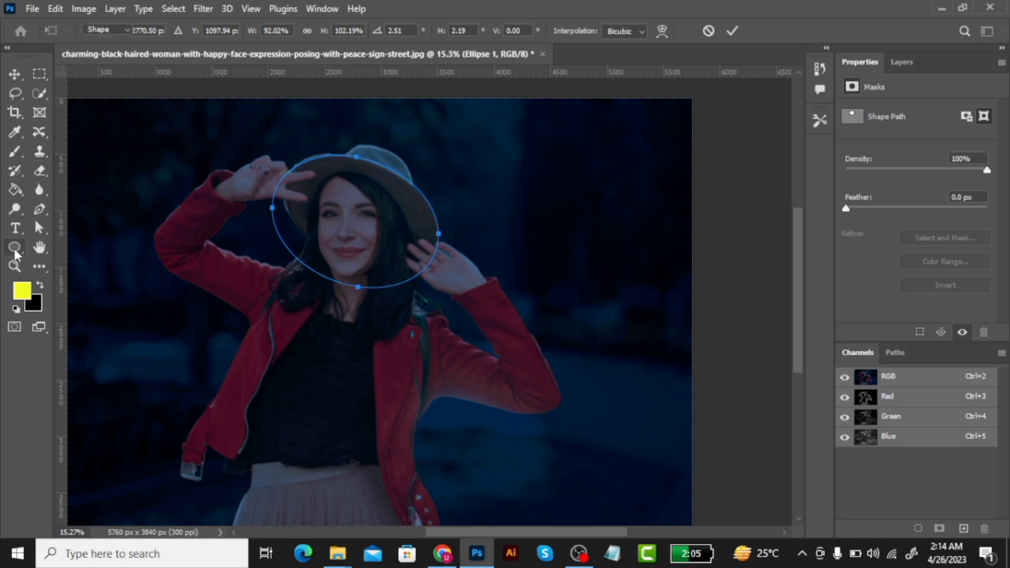
Thicken the ellipse's white stroke to 48.35 px.
{"action": "left_click", "coordinate": [15, 252]}
{"action": "left_click", "coordinate": [15, 249]}
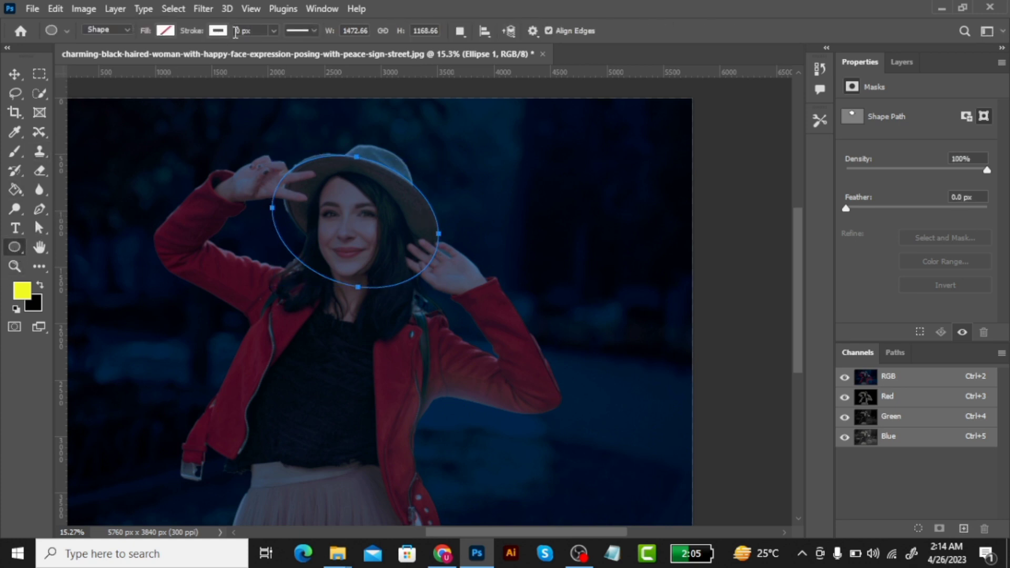
{"action": "left_click", "coordinate": [274, 31]}
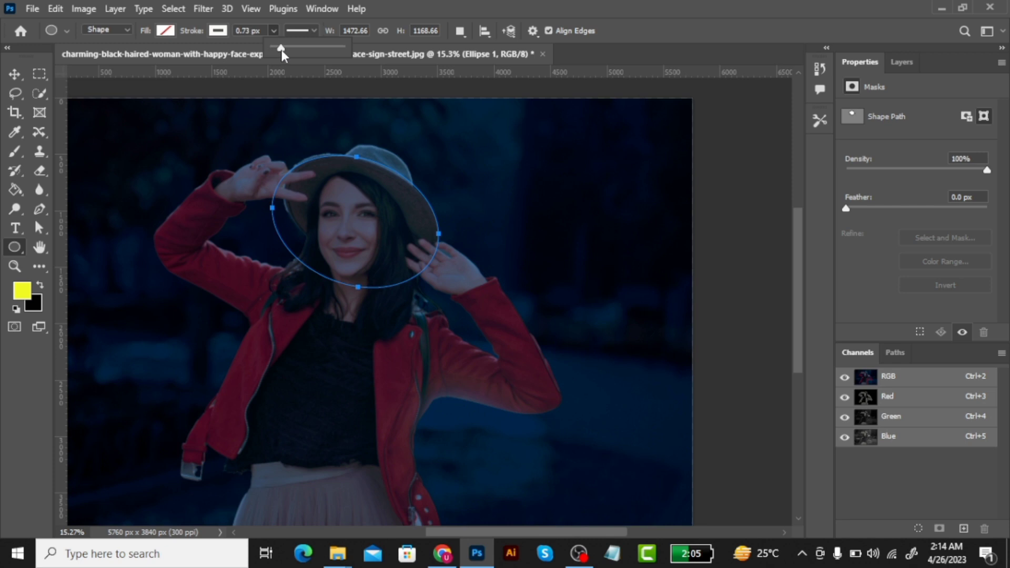
{"action": "left_click_drag", "start_coordinate": [281, 50], "coordinate": [289, 49]}
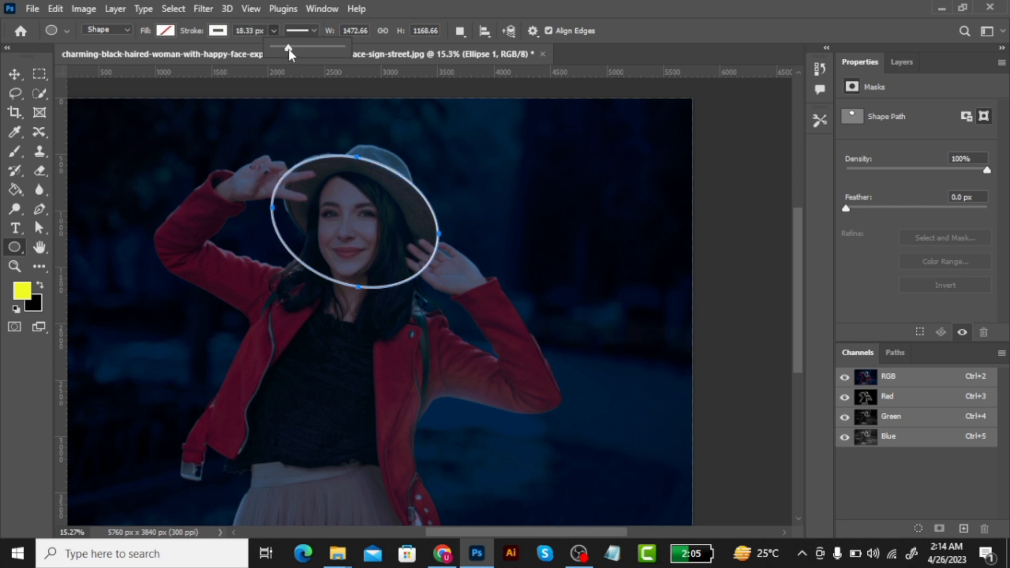
{"action": "left_click", "coordinate": [12, 75]}
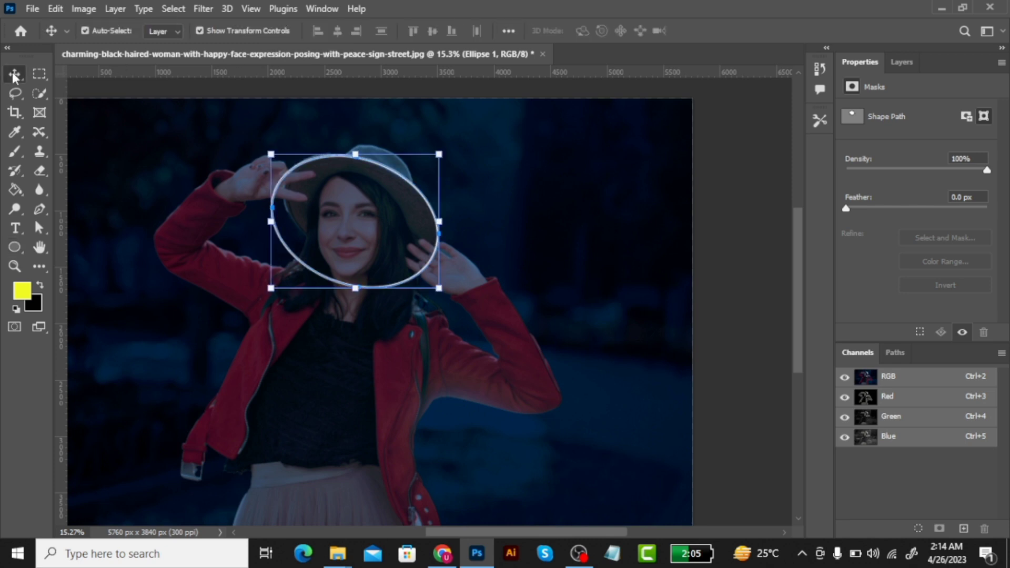
{"action": "left_click", "coordinate": [15, 247]}
{"action": "left_click", "coordinate": [274, 31]}
{"action": "left_click_drag", "start_coordinate": [276, 50], "coordinate": [282, 53]}
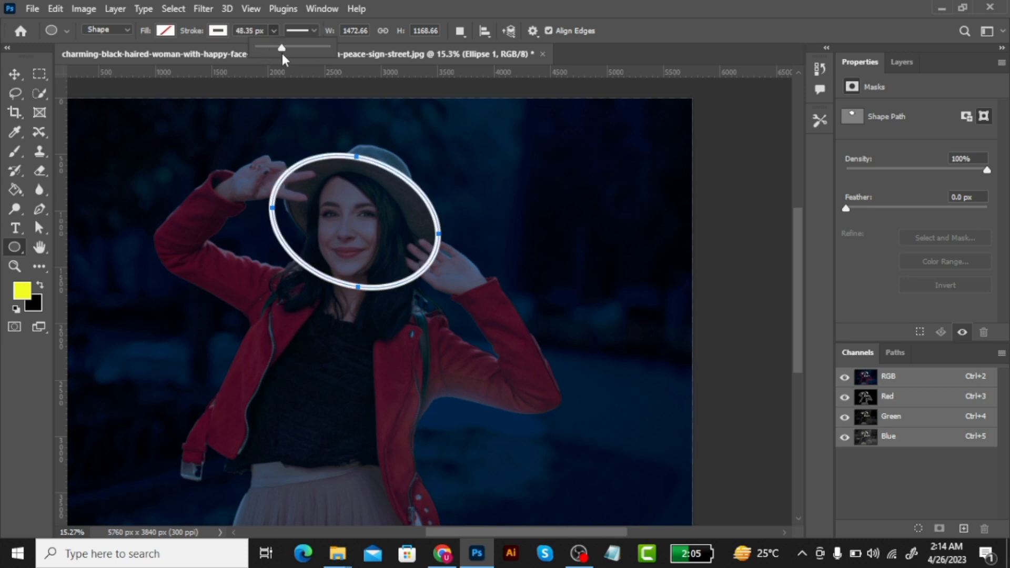
{"action": "left_click", "coordinate": [18, 75]}
Open the layer style of the ellipse layer and enable its golden Outer Glow effect.
{"action": "left_click", "coordinate": [901, 63]}
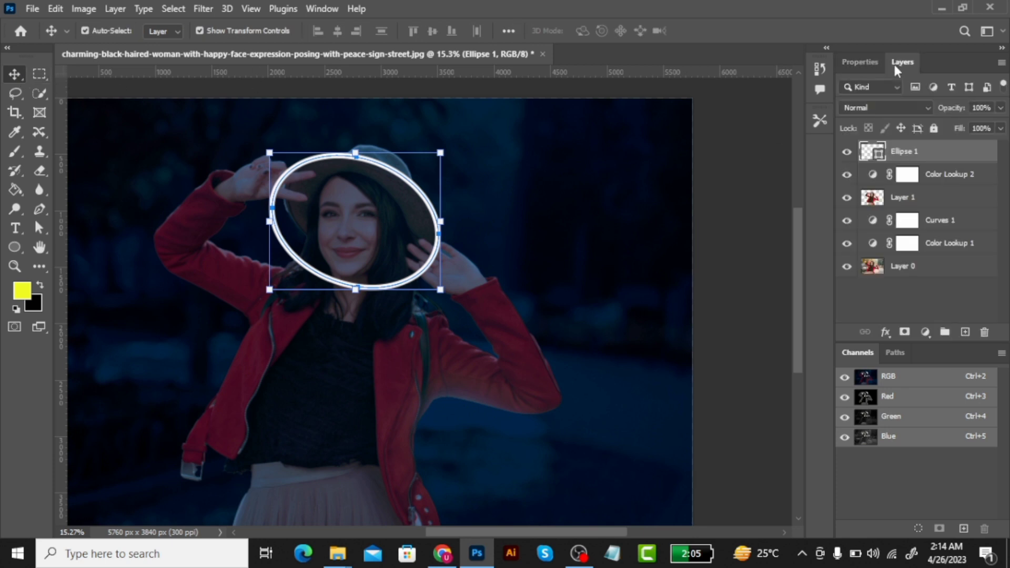
{"action": "double_click", "coordinate": [967, 156]}
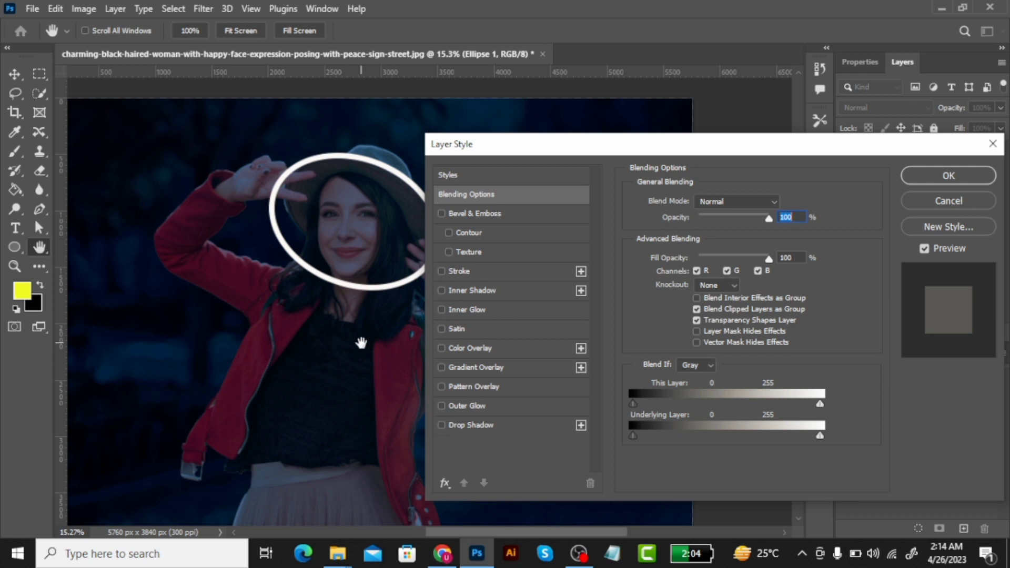
{"action": "left_click_drag", "start_coordinate": [351, 345], "coordinate": [308, 323]}
{"action": "left_click", "coordinate": [441, 407]}
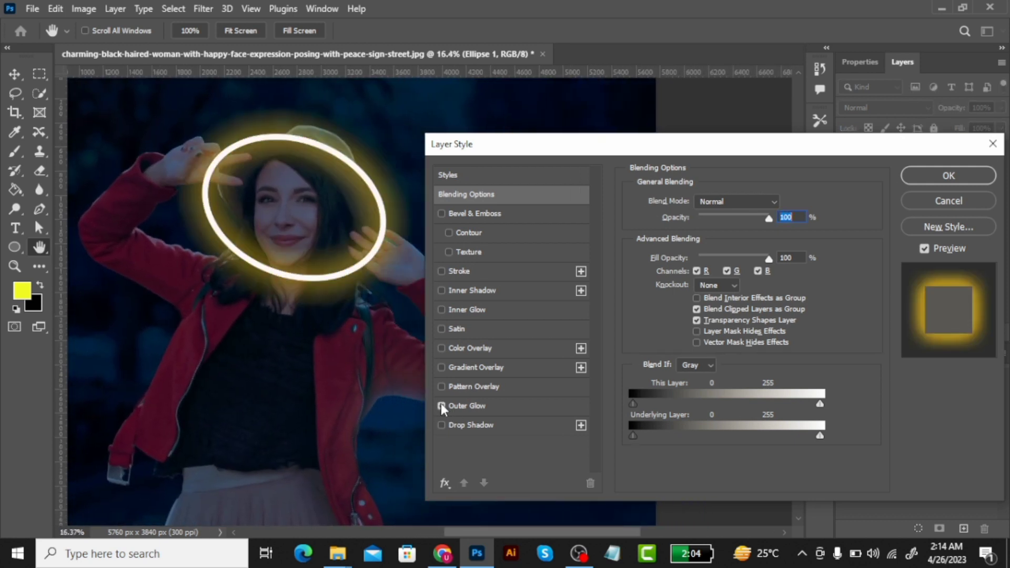
{"action": "left_click", "coordinate": [508, 407]}
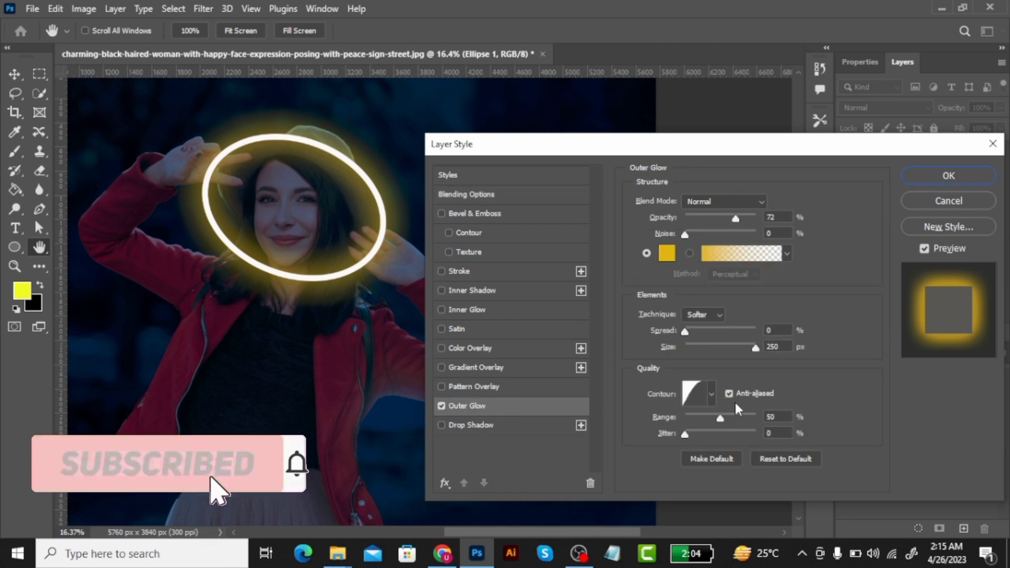
Enable the yellow Drop Shadow effect on the ellipse and set its opacity to 70%.
{"action": "left_click", "coordinate": [441, 425]}
{"action": "left_click", "coordinate": [522, 425]}
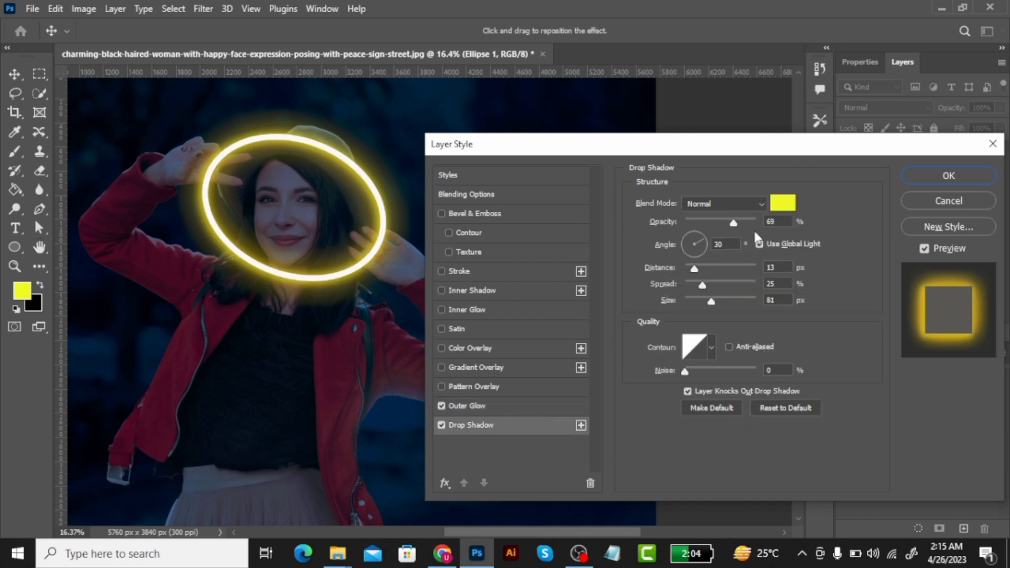
{"action": "double_click", "coordinate": [771, 222]}
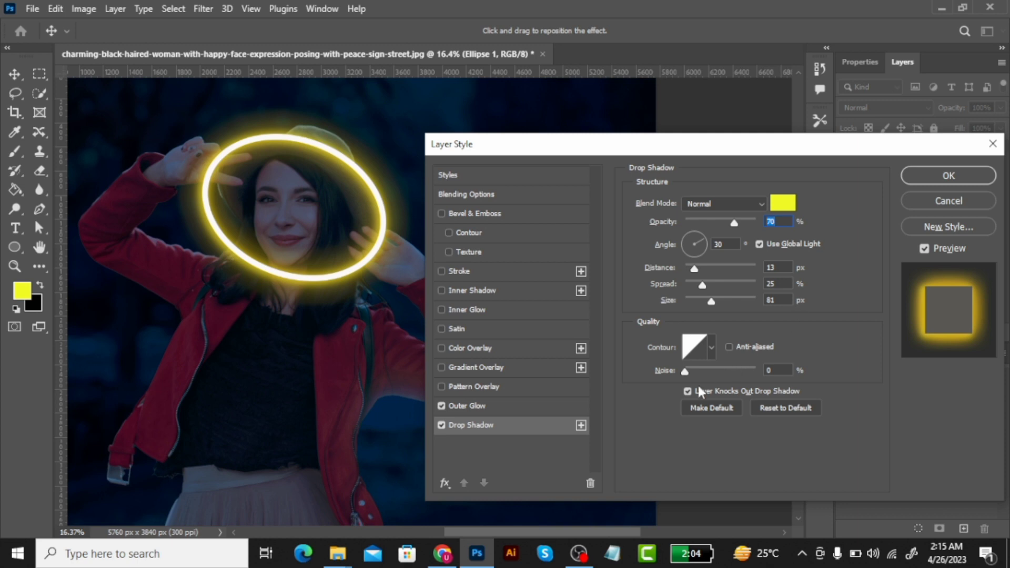
Enable Inner Glow and Inner Shadow on the ellipse and apply the layer style.
{"action": "left_click", "coordinate": [444, 309]}
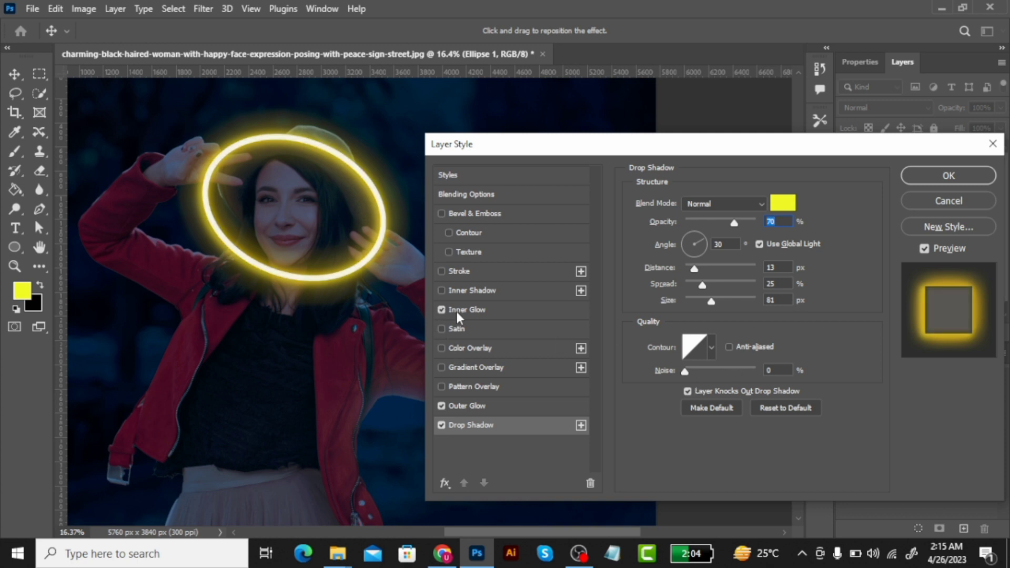
{"action": "left_click", "coordinate": [456, 312]}
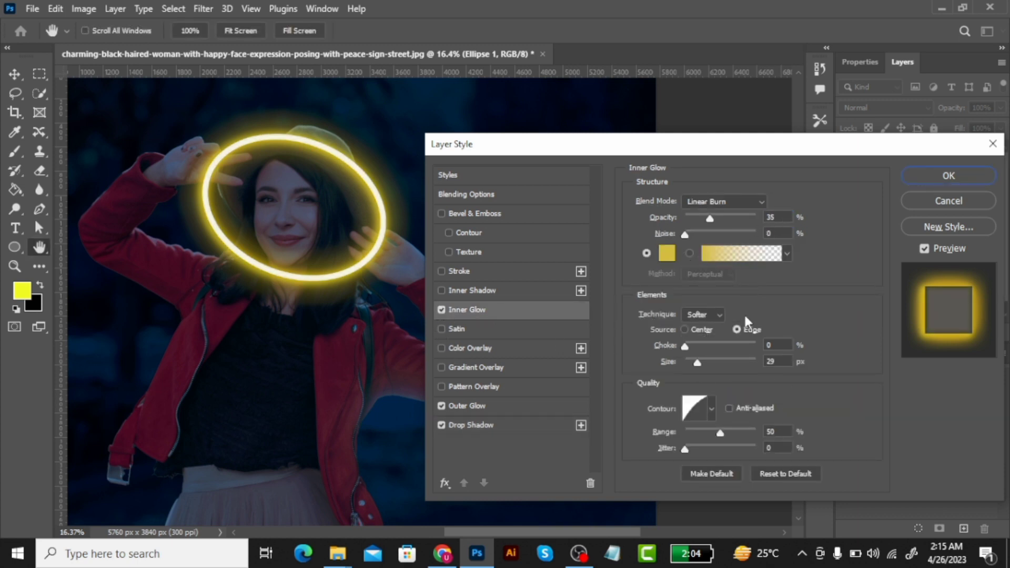
{"action": "left_click", "coordinate": [443, 291]}
{"action": "left_click", "coordinate": [523, 293]}
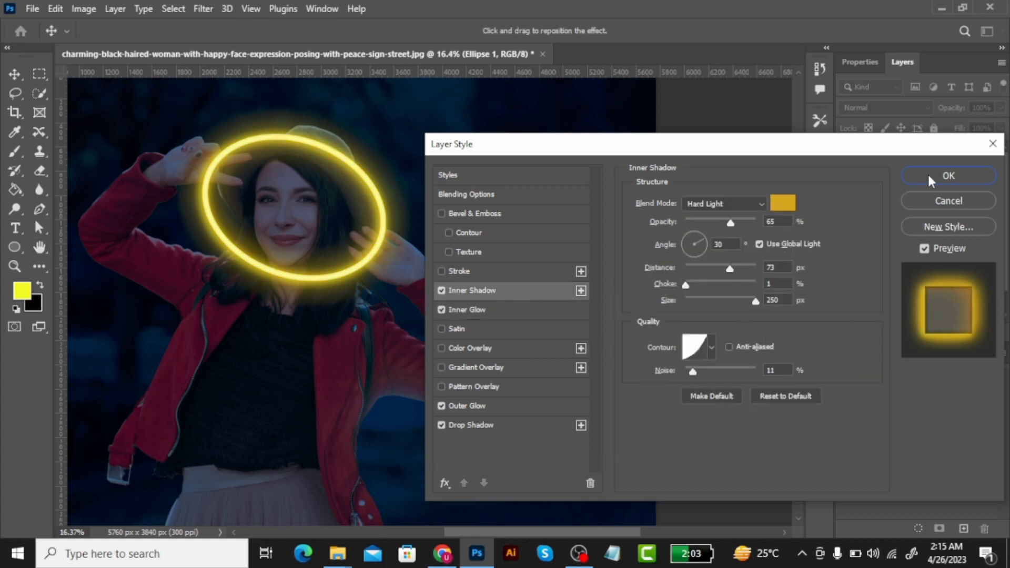
{"action": "left_click", "coordinate": [949, 176]}
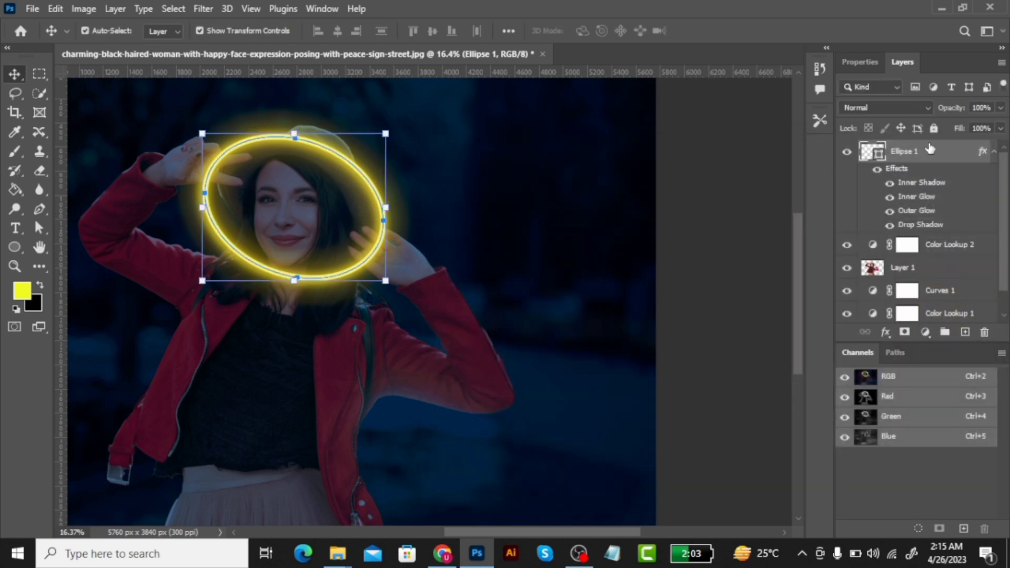
Add a layer mask to the glowing ellipse layer and load the outline of Layer 1's cutout as a selection.
{"action": "left_click", "coordinate": [904, 332]}
{"action": "left_click", "coordinate": [875, 271]}
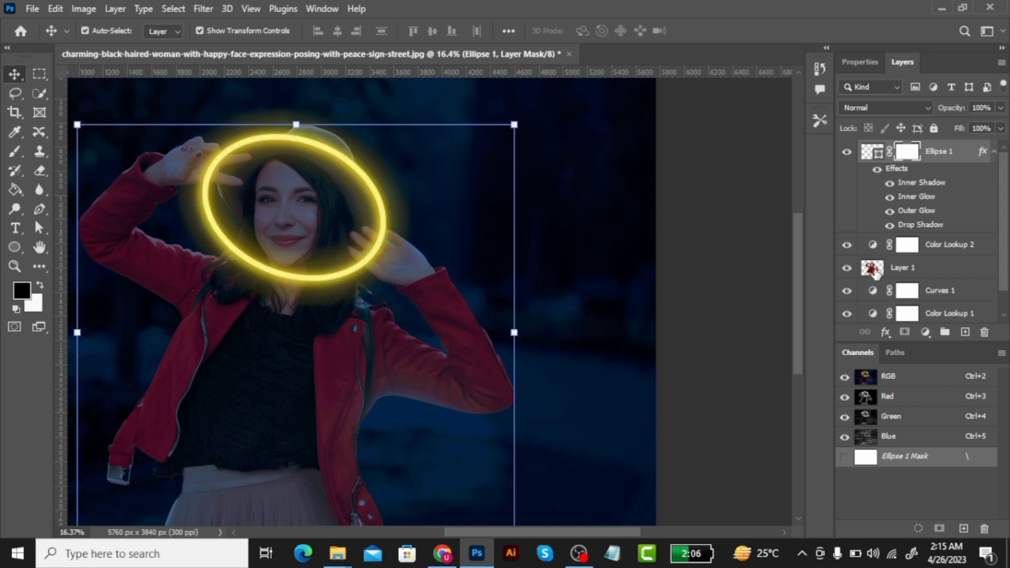
Load Layer 1's pixels as a selection and mask out the ring's lower arc over the woman with a black 250 px Hard Round brush.
{"action": "right_click", "coordinate": [873, 269]}
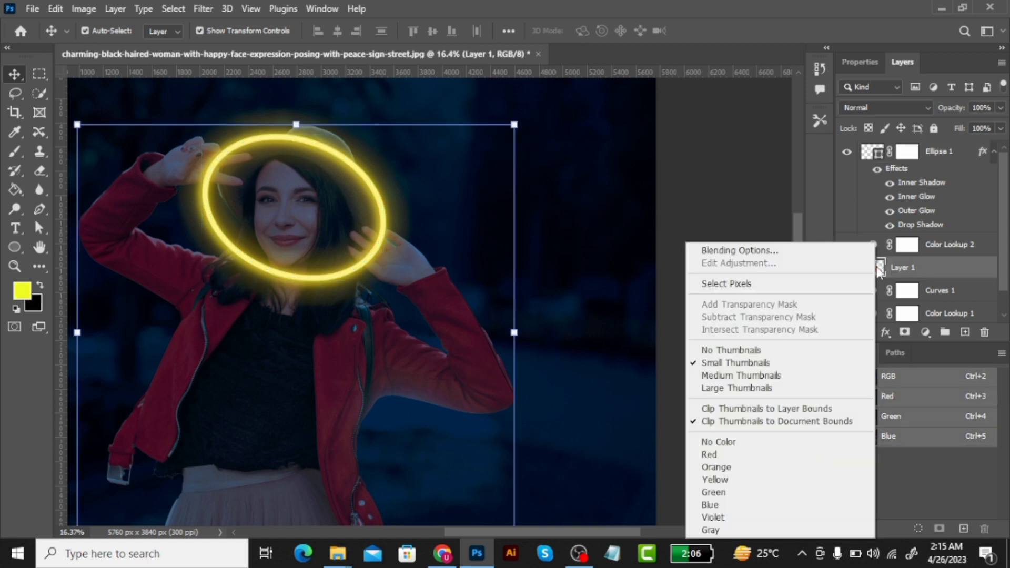
{"action": "left_click", "coordinate": [742, 284]}
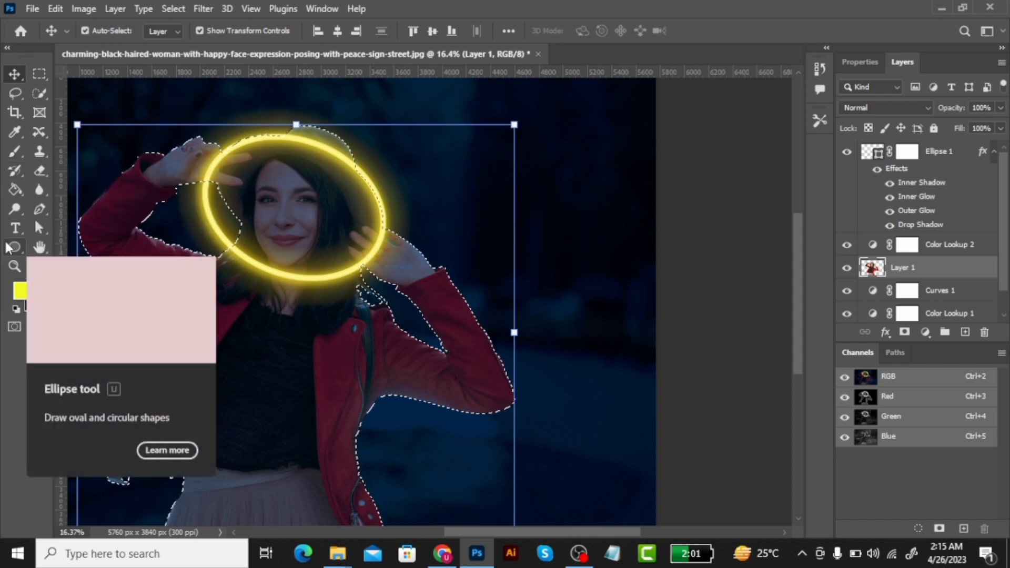
{"action": "left_click", "coordinate": [16, 152]}
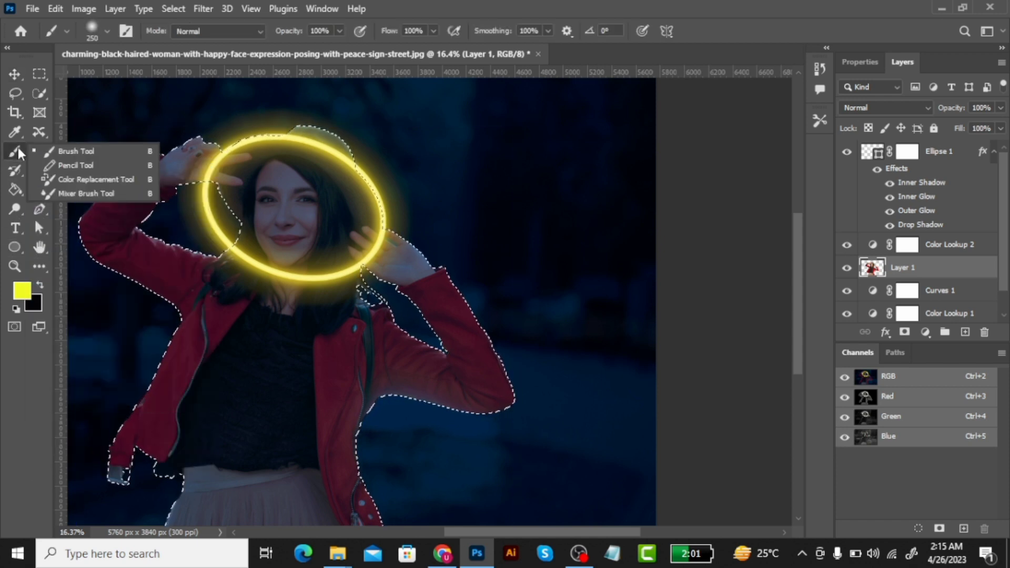
{"action": "left_click", "coordinate": [907, 152]}
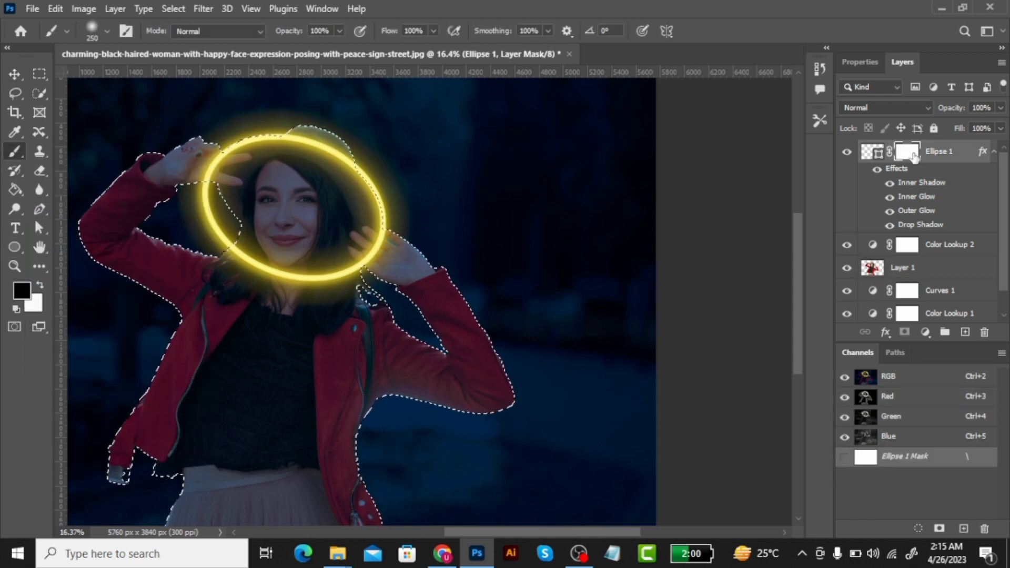
{"action": "left_click", "coordinate": [93, 31]}
{"action": "left_click", "coordinate": [90, 258]}
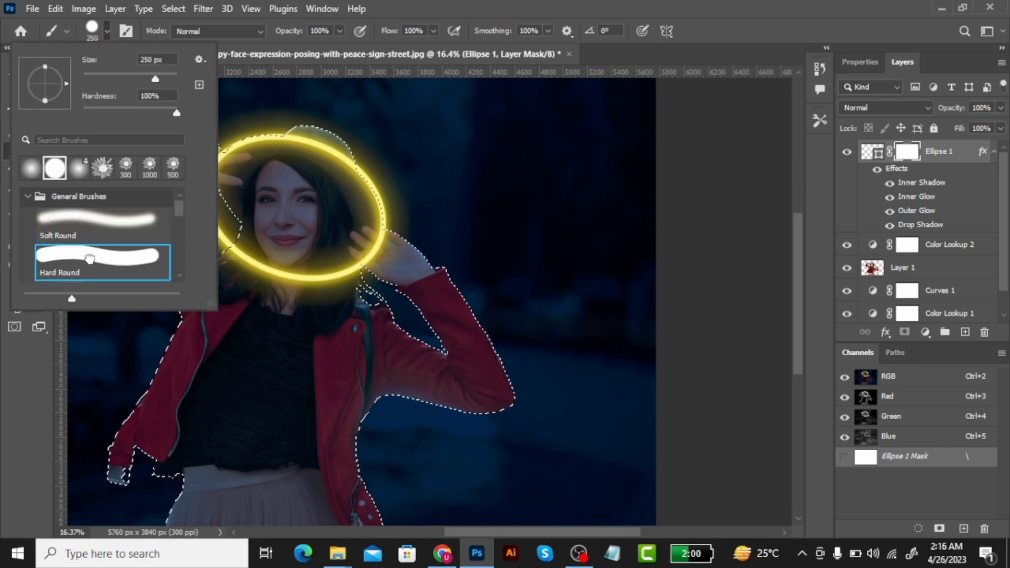
{"action": "left_click", "coordinate": [98, 30]}
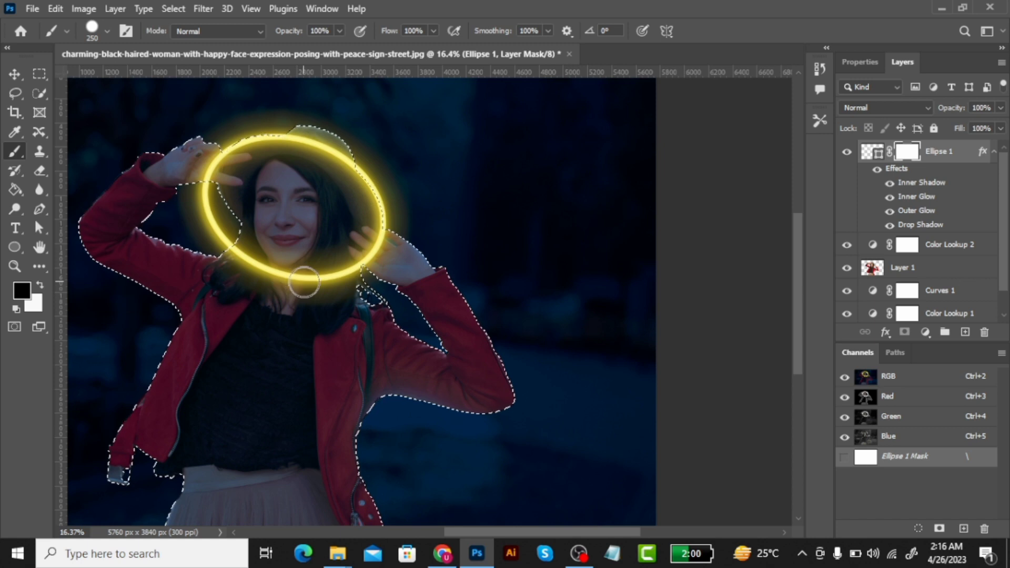
{"action": "mouse_move", "coordinate": [349, 273]}
{"action": "left_mouse_down"}
{"action": "mouse_move", "coordinate": [264, 280]}
{"action": "mouse_move", "coordinate": [237, 264]}
{"action": "left_mouse_up"}
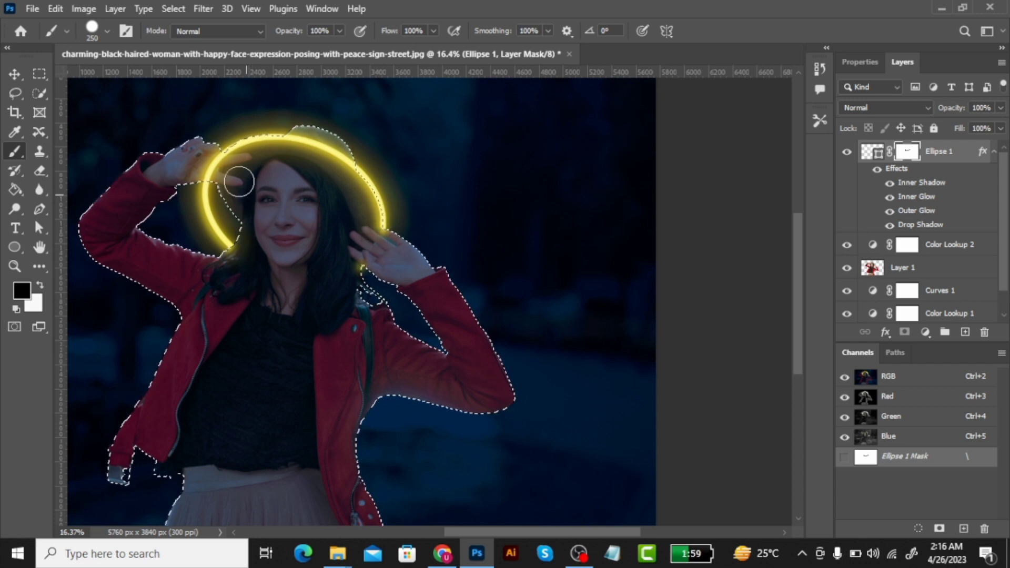
Mask out the part of the ring crossing the woman's raised peace-sign hand beside the hat, using a 90 px brush.
{"action": "scroll", "coordinate": [232, 169], "scroll_direction": "up", "scroll_amount": 3}
{"action": "scroll", "coordinate": [230, 169], "scroll_direction": "up", "scroll_amount": 2}
{"action": "key", "text": "bracketleft"}
{"action": "key", "text": "bracketleft"}
{"action": "key", "text": "bracketleft"}
{"action": "key", "text": "bracketleft"}
{"action": "key", "text": "bracketleft"}
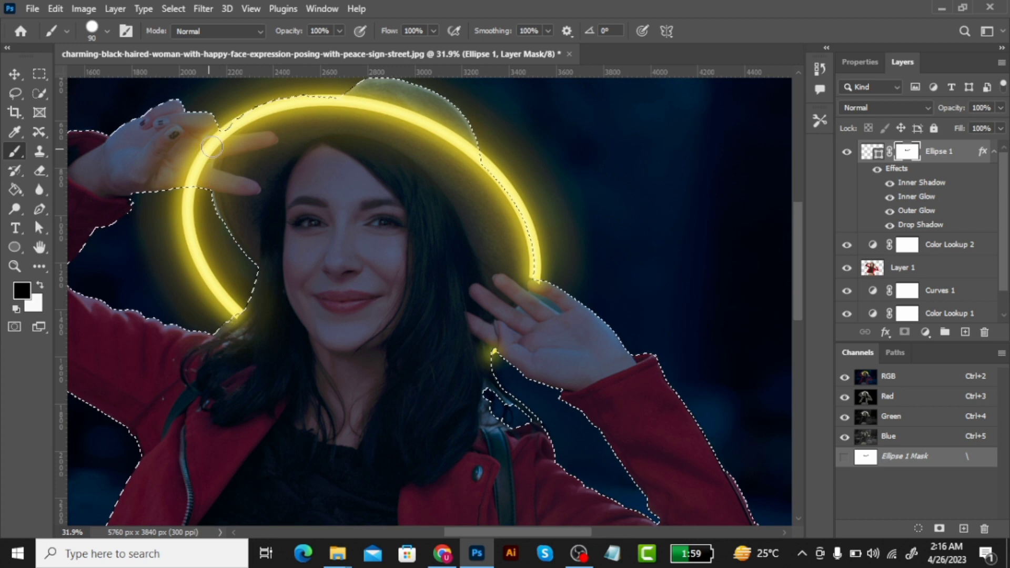
{"action": "key", "text": "bracketleft"}
{"action": "left_click_drag", "start_coordinate": [216, 137], "coordinate": [208, 153]}
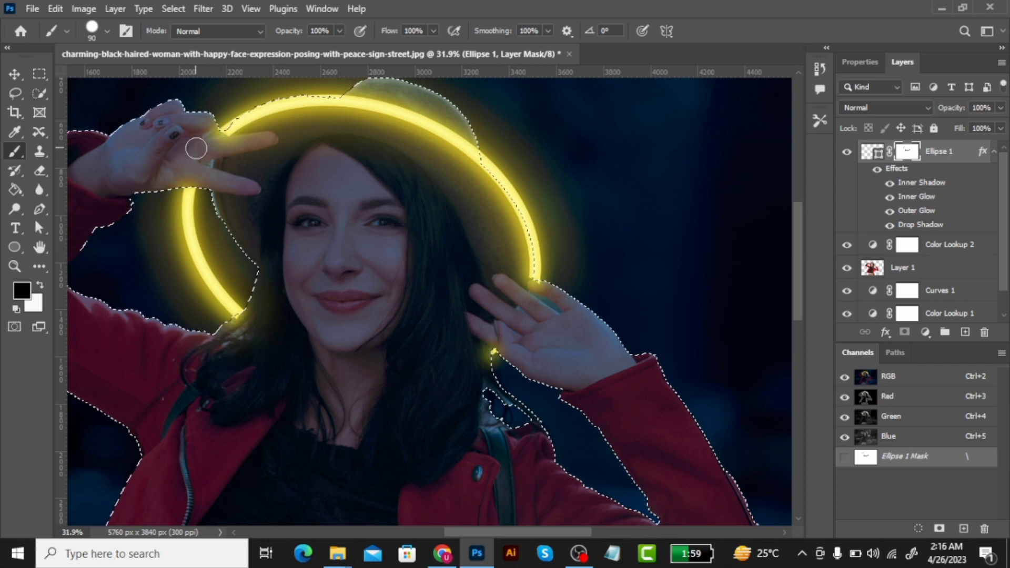
Add a new layer above Color Lookup 2, make it a clipping mask and set its blend mode to Soft Light.
{"action": "scroll", "coordinate": [196, 149], "scroll_direction": "down", "scroll_amount": 6}
{"action": "key", "text": "v"}
{"action": "left_click", "coordinate": [951, 248]}
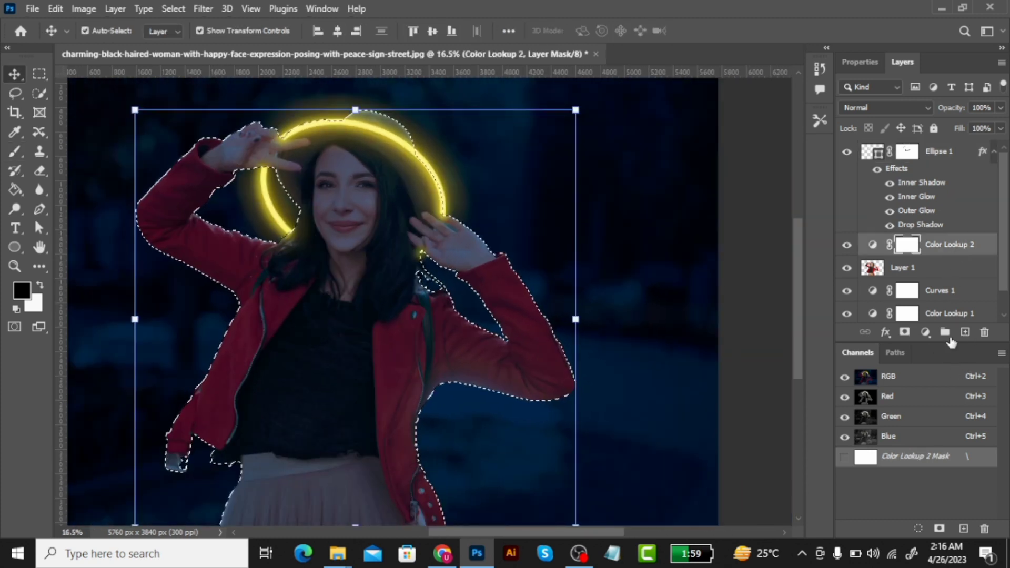
{"action": "left_click", "coordinate": [965, 332]}
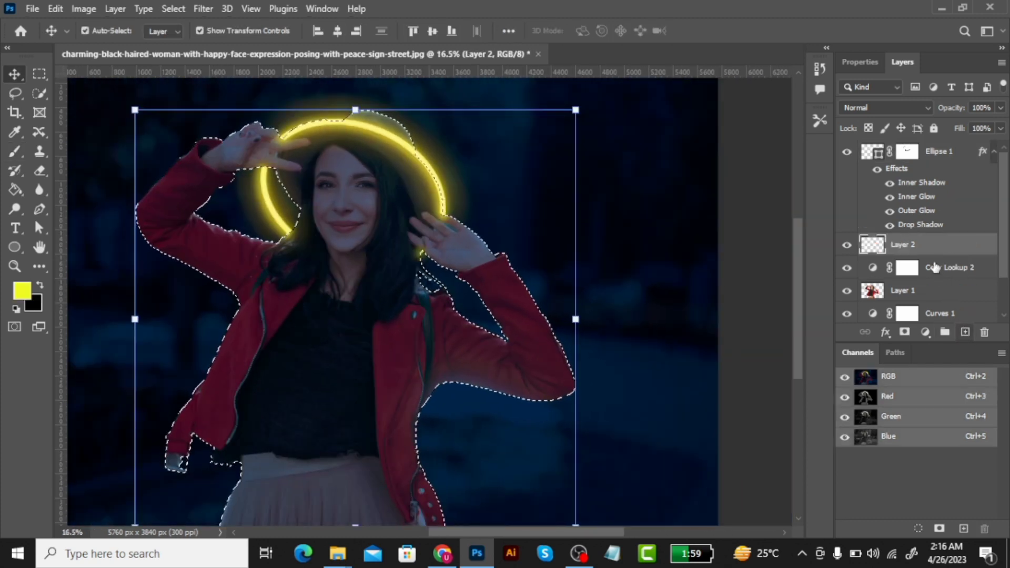
{"action": "right_click", "coordinate": [931, 246]}
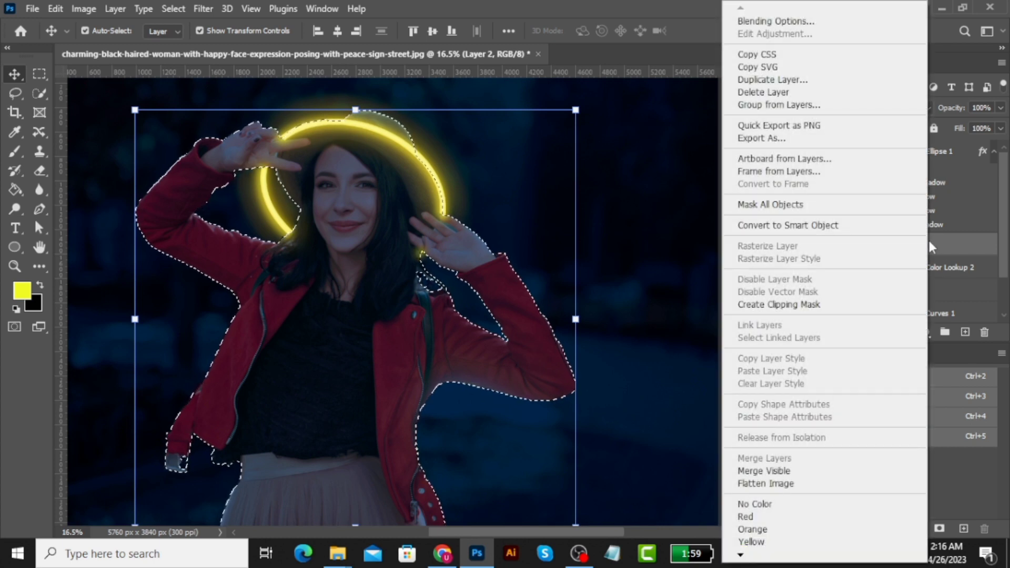
{"action": "left_click", "coordinate": [792, 311]}
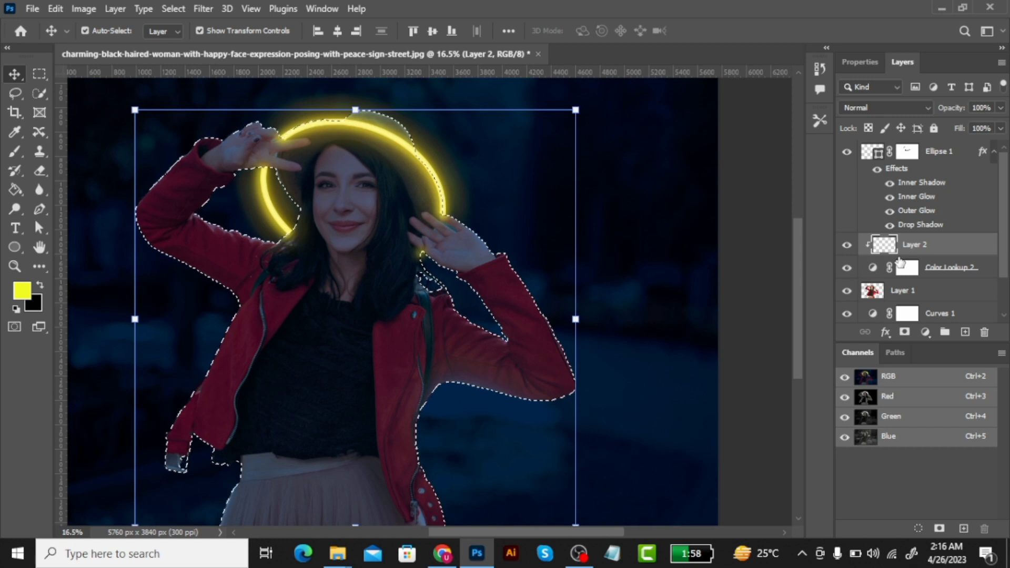
{"action": "left_click", "coordinate": [929, 109]}
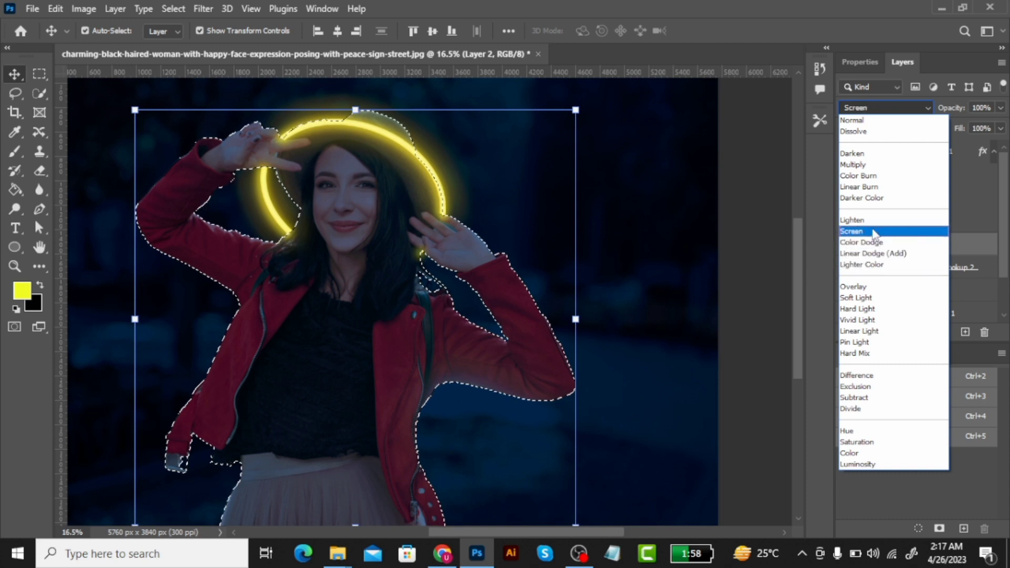
{"action": "left_click", "coordinate": [871, 300]}
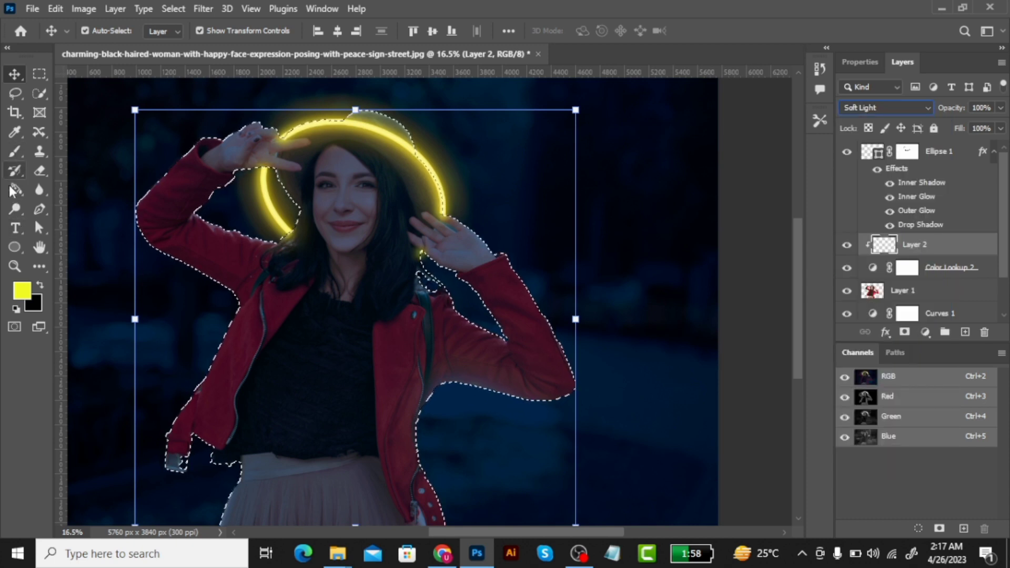
Paint yellow light over the hair, hands and upper sleeves on Layer 2 with a 250 px Soft Round brush.
{"action": "left_click", "coordinate": [13, 152]}
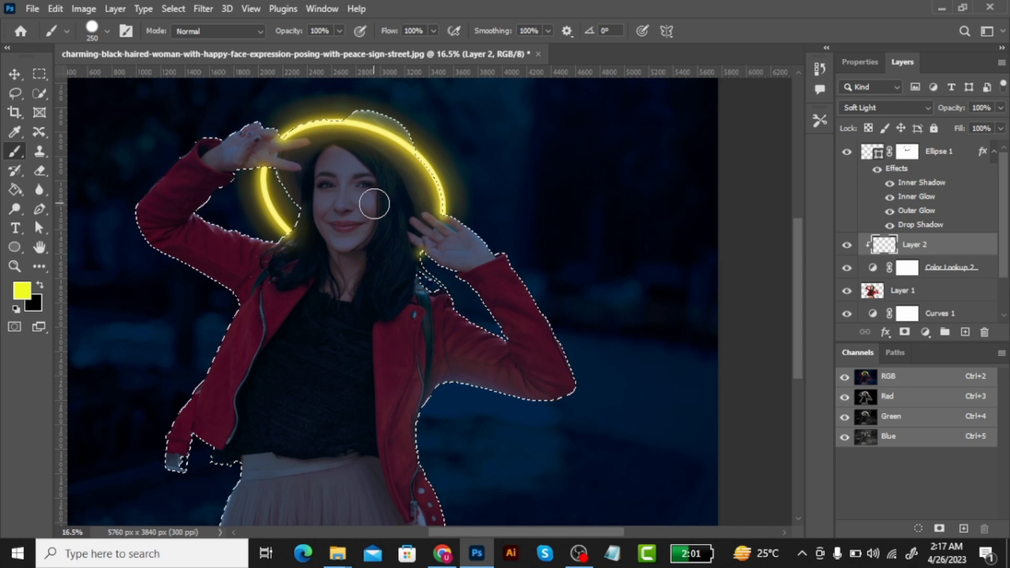
{"action": "left_click_drag", "start_coordinate": [391, 232], "coordinate": [390, 254]}
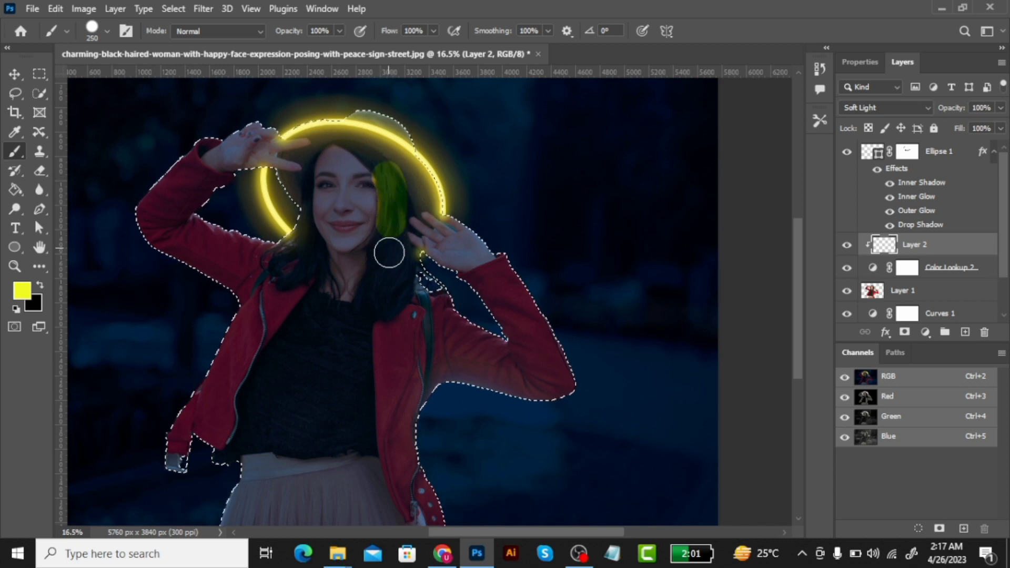
{"action": "key", "text": "ctrl+z"}
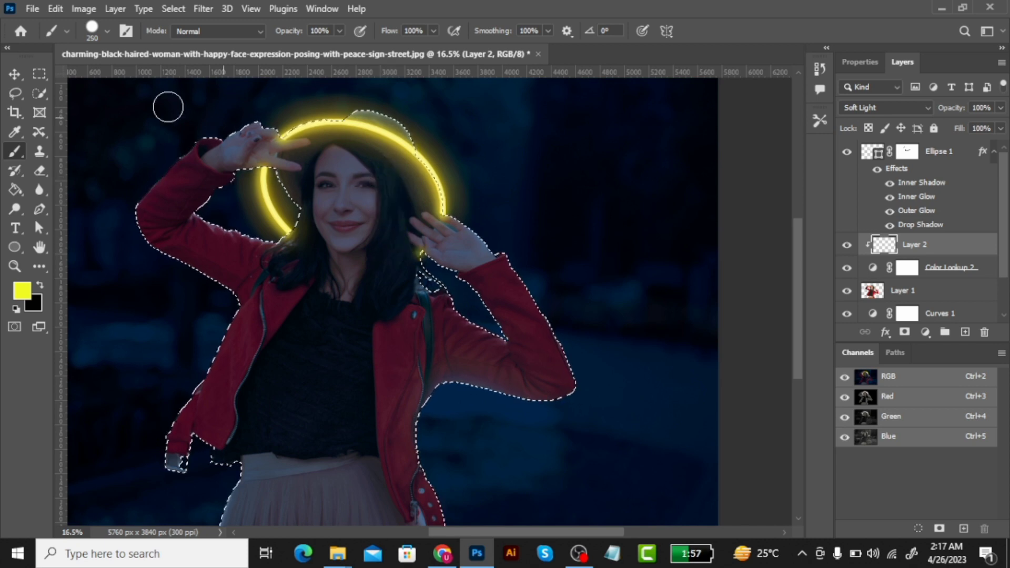
{"action": "left_click", "coordinate": [92, 28]}
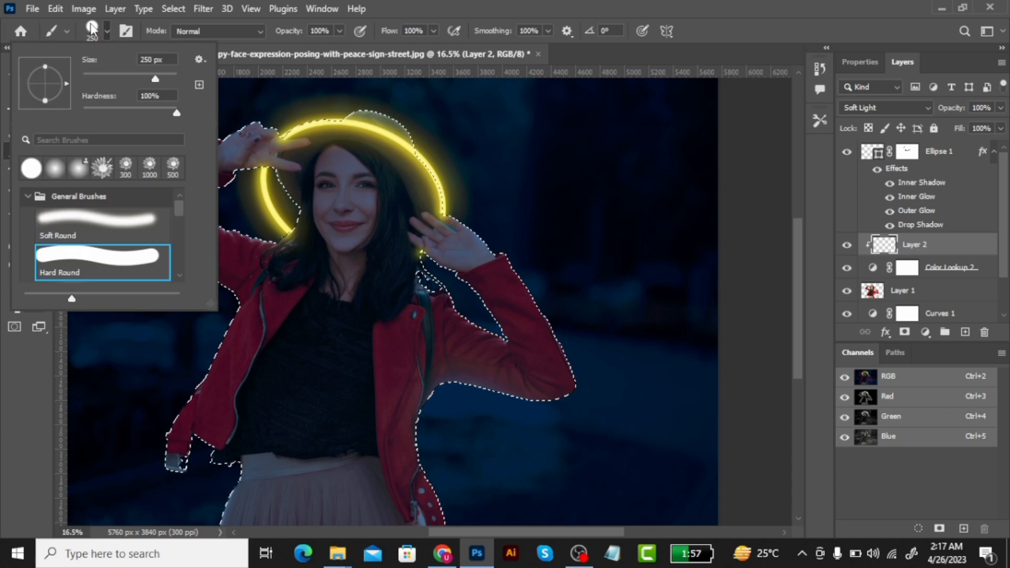
{"action": "left_click", "coordinate": [102, 224]}
{"action": "mouse_move", "coordinate": [395, 203]}
{"action": "left_mouse_down"}
{"action": "mouse_move", "coordinate": [392, 304]}
{"action": "mouse_move", "coordinate": [400, 224]}
{"action": "mouse_move", "coordinate": [361, 329]}
{"action": "mouse_move", "coordinate": [341, 147]}
{"action": "mouse_move", "coordinate": [406, 241]}
{"action": "left_mouse_up"}
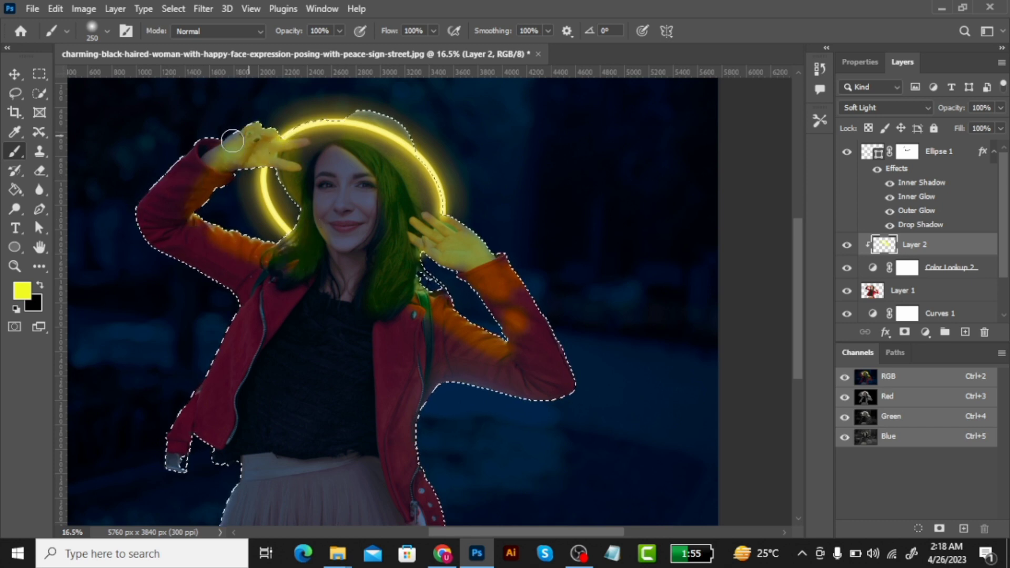
Paint the same yellow light over both front panels of the jacket and the upper part of the black top.
{"action": "left_click_drag", "start_coordinate": [192, 451], "coordinate": [208, 371]}
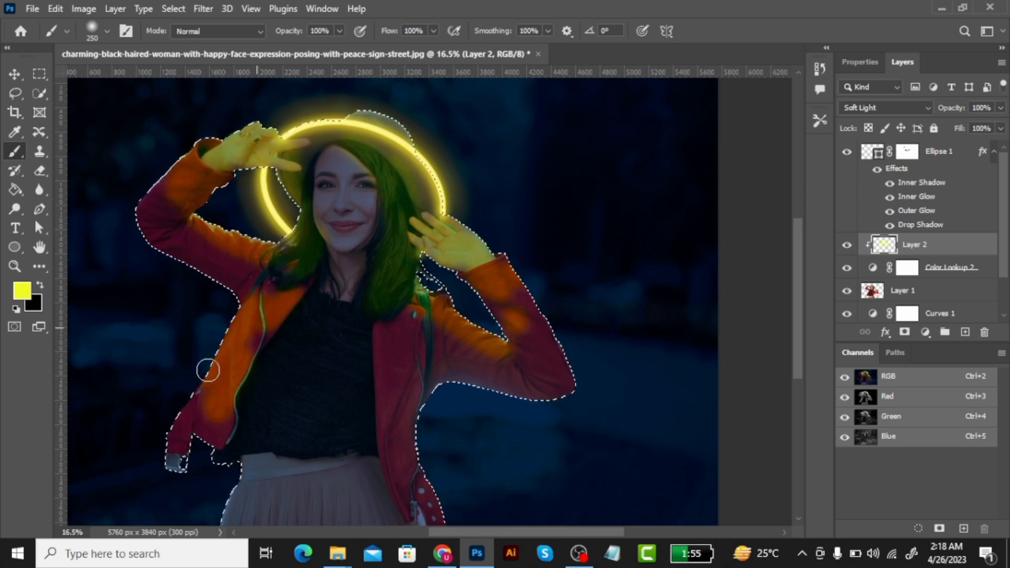
{"action": "left_click_drag", "start_coordinate": [419, 497], "coordinate": [410, 494]}
{"action": "left_click_drag", "start_coordinate": [419, 303], "coordinate": [428, 342]}
{"action": "scroll", "coordinate": [386, 289], "scroll_direction": "down", "scroll_amount": 2}
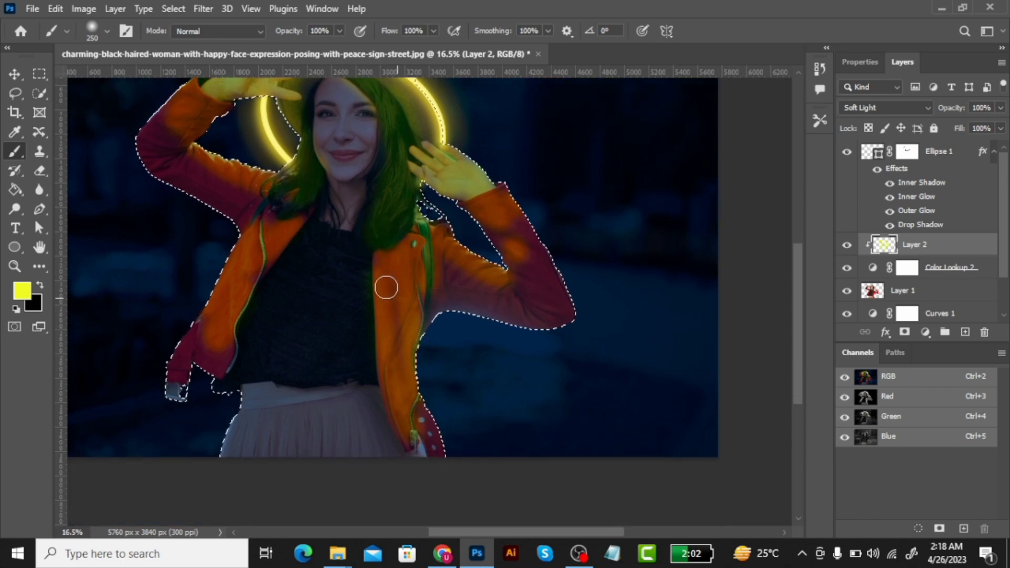
{"action": "mouse_move", "coordinate": [386, 289]}
{"action": "left_mouse_down"}
{"action": "mouse_move", "coordinate": [281, 226]}
{"action": "mouse_move", "coordinate": [406, 258]}
{"action": "mouse_move", "coordinate": [267, 249]}
{"action": "mouse_move", "coordinate": [369, 288]}
{"action": "left_mouse_up"}
{"action": "scroll", "coordinate": [369, 288], "scroll_direction": "up", "scroll_amount": 1}
{"action": "scroll", "coordinate": [368, 289], "scroll_direction": "up", "scroll_amount": 2}
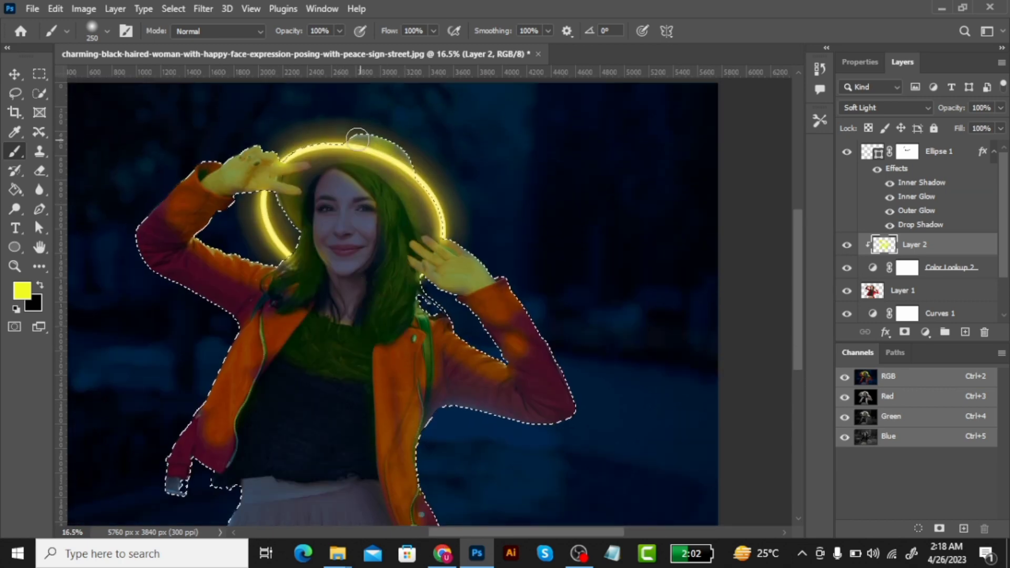
Paint yellow light over the woman's forehead, nose and cheeks with a smaller soft brush.
{"action": "key", "text": "bracketleft"}
{"action": "scroll", "coordinate": [349, 213], "scroll_direction": "up", "scroll_amount": 4}
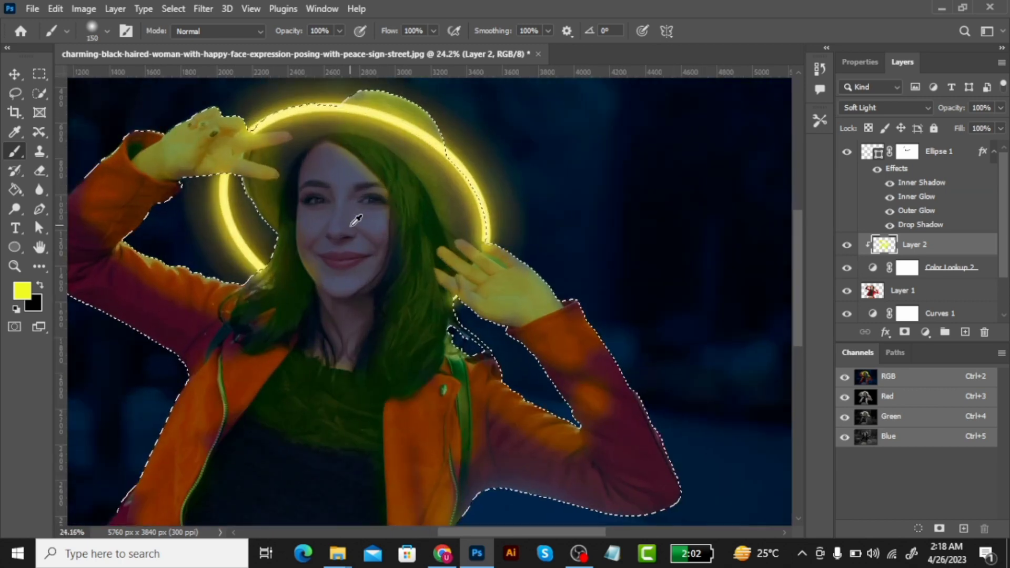
{"action": "key", "text": "bracketleft"}
{"action": "key", "text": "bracketleft"}
{"action": "mouse_move", "coordinate": [363, 218]}
{"action": "left_mouse_down"}
{"action": "mouse_move", "coordinate": [405, 214]}
{"action": "mouse_move", "coordinate": [304, 218]}
{"action": "left_mouse_up"}
{"action": "mouse_move", "coordinate": [345, 161]}
{"action": "left_mouse_down"}
{"action": "mouse_move", "coordinate": [347, 211]}
{"action": "mouse_move", "coordinate": [341, 189]}
{"action": "mouse_move", "coordinate": [333, 234]}
{"action": "left_mouse_up"}
Extend the yellow light over the woman's chin and neck with an 80 px soft brush.
{"action": "key", "text": "bracketleft"}
{"action": "key", "text": "bracketleft"}
{"action": "key", "text": "bracketleft"}
{"action": "key", "text": "bracketleft"}
{"action": "key", "text": "bracketright"}
{"action": "key", "text": "bracketright"}
{"action": "key", "text": "bracketright"}
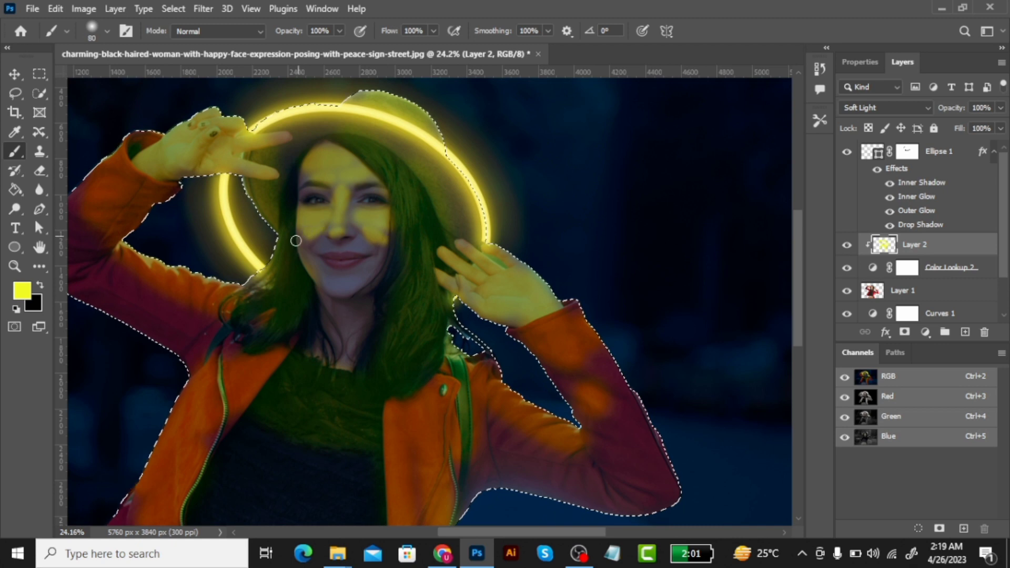
{"action": "mouse_move", "coordinate": [323, 277]}
{"action": "left_mouse_down"}
{"action": "mouse_move", "coordinate": [347, 289]}
{"action": "mouse_move", "coordinate": [355, 307]}
{"action": "mouse_move", "coordinate": [314, 309]}
{"action": "left_mouse_up"}
{"action": "mouse_move", "coordinate": [375, 344]}
{"action": "left_mouse_down"}
{"action": "mouse_move", "coordinate": [285, 332]}
{"action": "mouse_move", "coordinate": [395, 309]}
{"action": "mouse_move", "coordinate": [309, 345]}
{"action": "mouse_move", "coordinate": [370, 284]}
{"action": "left_mouse_up"}
Paint yellow light over the skirt, the rest of the top and the sleeves with a 500 px soft brush.
{"action": "scroll", "coordinate": [370, 284], "scroll_direction": "down", "scroll_amount": 3}
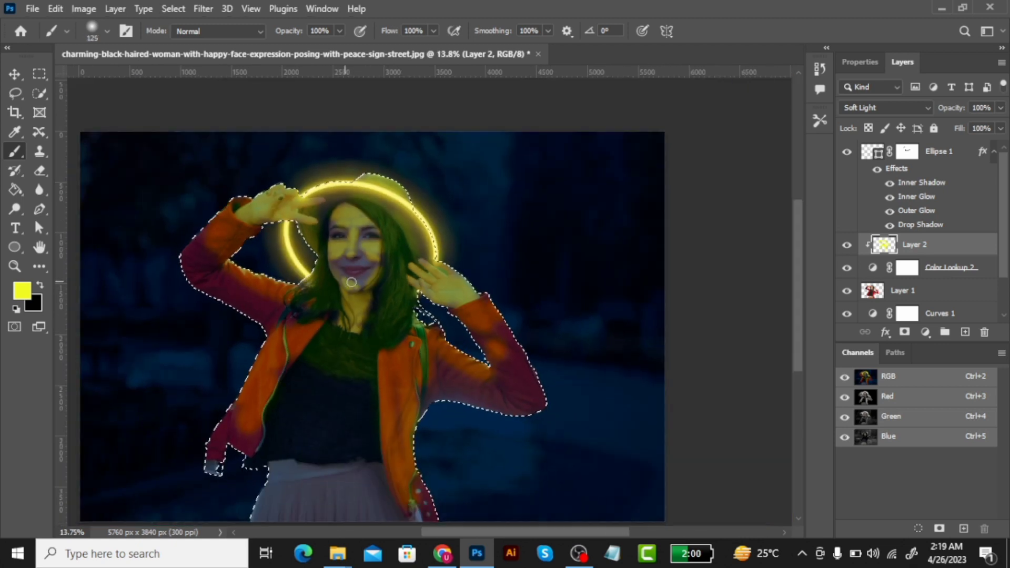
{"action": "scroll", "coordinate": [360, 290], "scroll_direction": "down", "scroll_amount": 2}
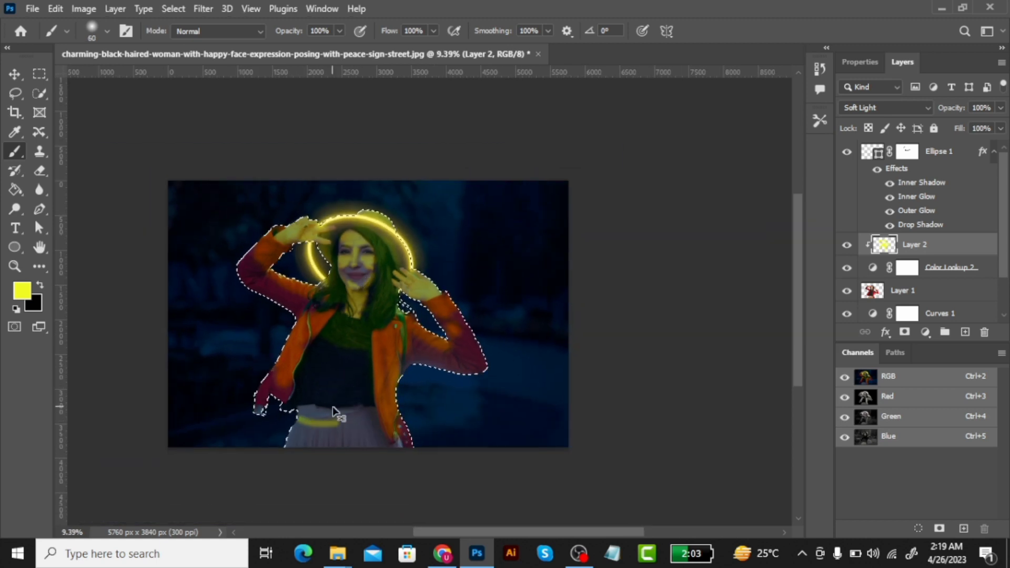
{"action": "key", "text": "bracketleft"}
{"action": "key", "text": "bracketleft"}
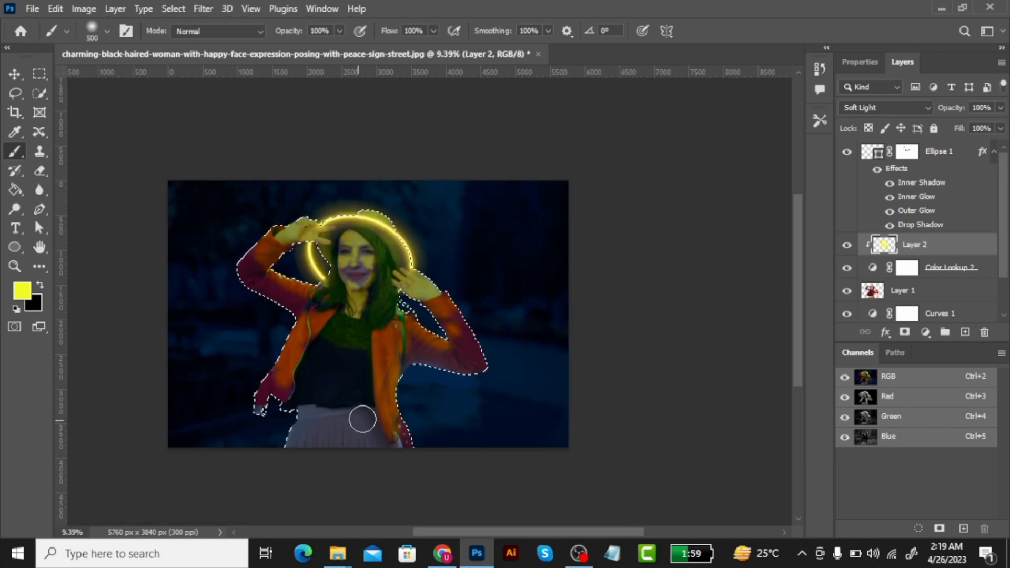
{"action": "left_click_drag", "start_coordinate": [362, 420], "coordinate": [284, 439]}
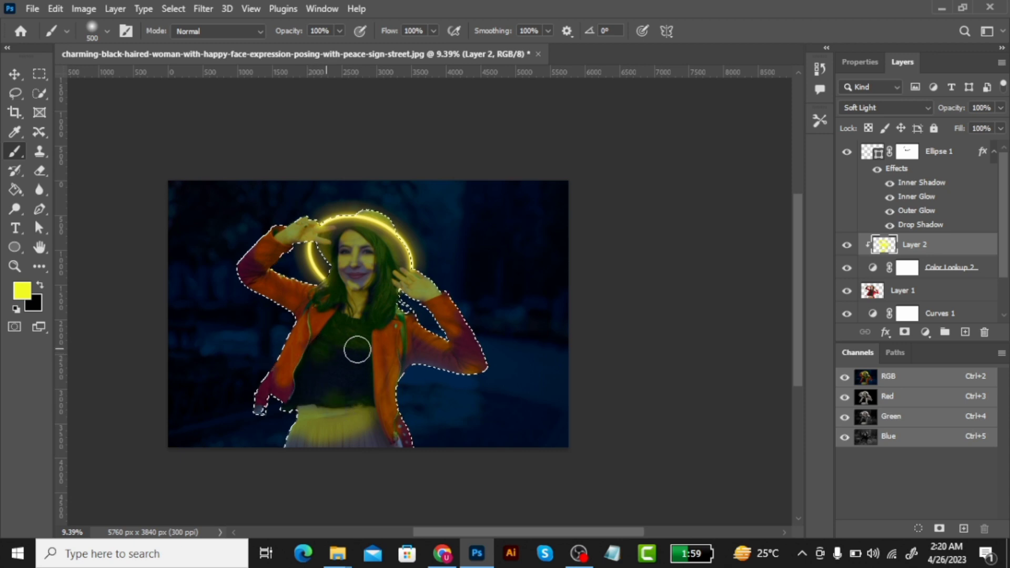
{"action": "scroll", "coordinate": [372, 355], "scroll_direction": "down", "scroll_amount": 3}
{"action": "scroll", "coordinate": [371, 355], "scroll_direction": "up", "scroll_amount": 6}
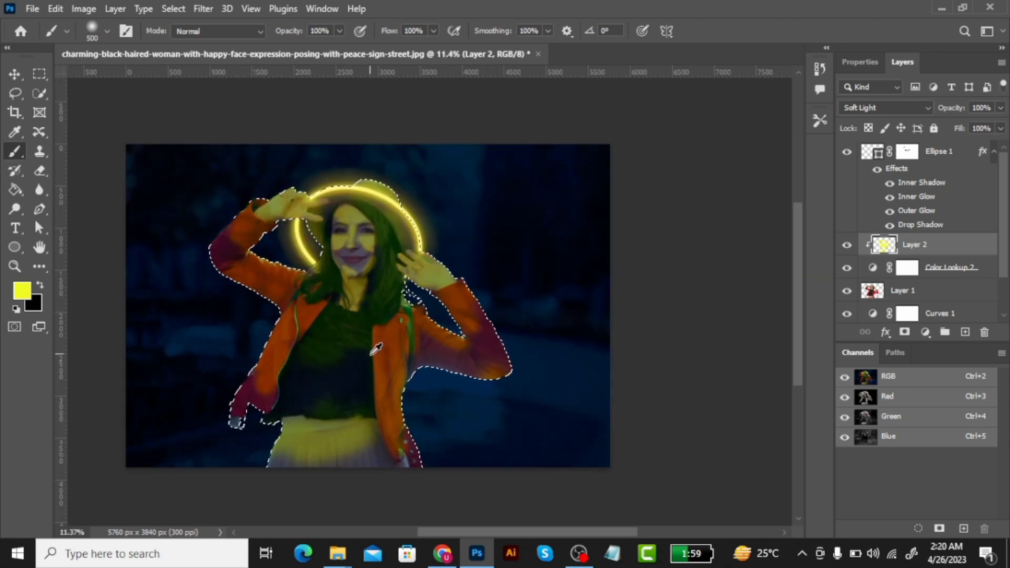
Blend the yellow light layer as Color Dodge and fade its effect over the underlying shadows by splitting the Blend If black slider to 0/255.
{"action": "left_click", "coordinate": [924, 102]}
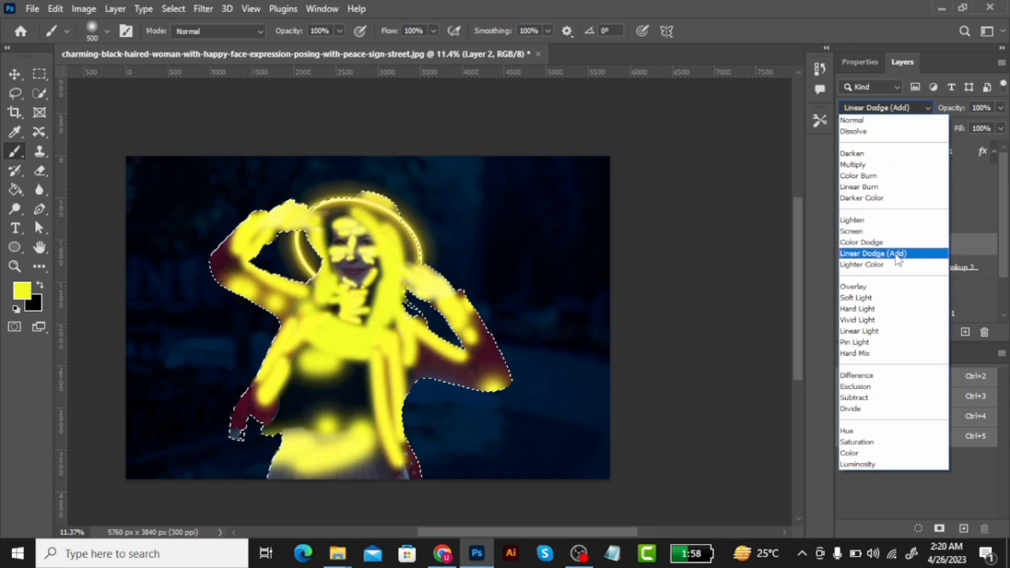
{"action": "left_click", "coordinate": [893, 237]}
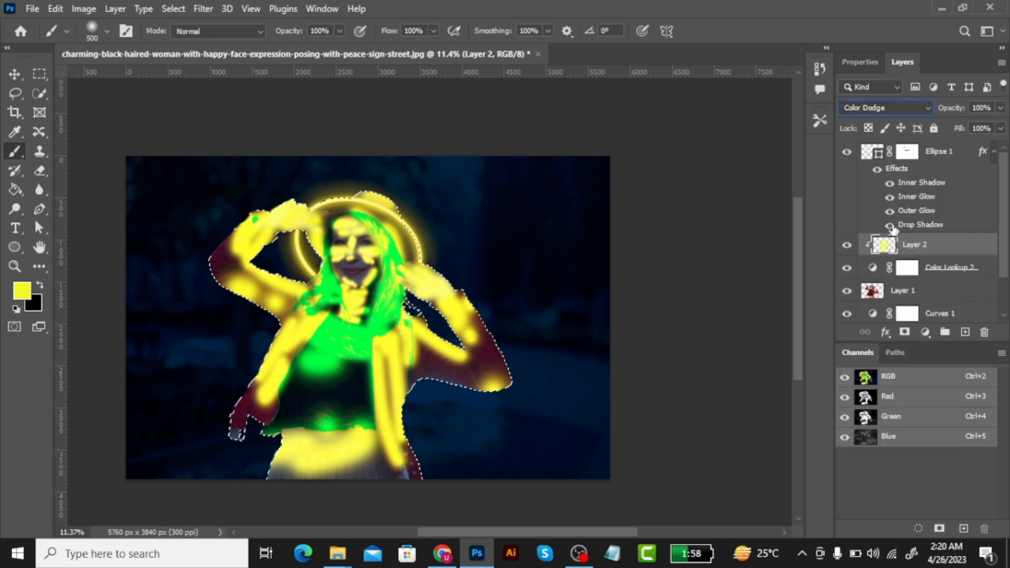
{"action": "double_click", "coordinate": [969, 254]}
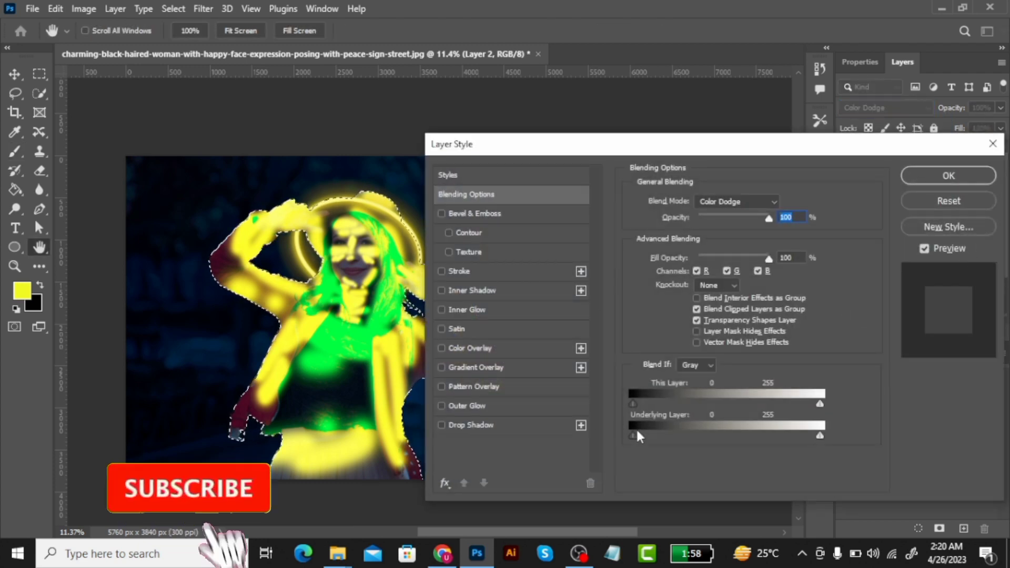
{"action": "left_click_drag", "start_coordinate": [637, 433], "coordinate": [761, 426]}
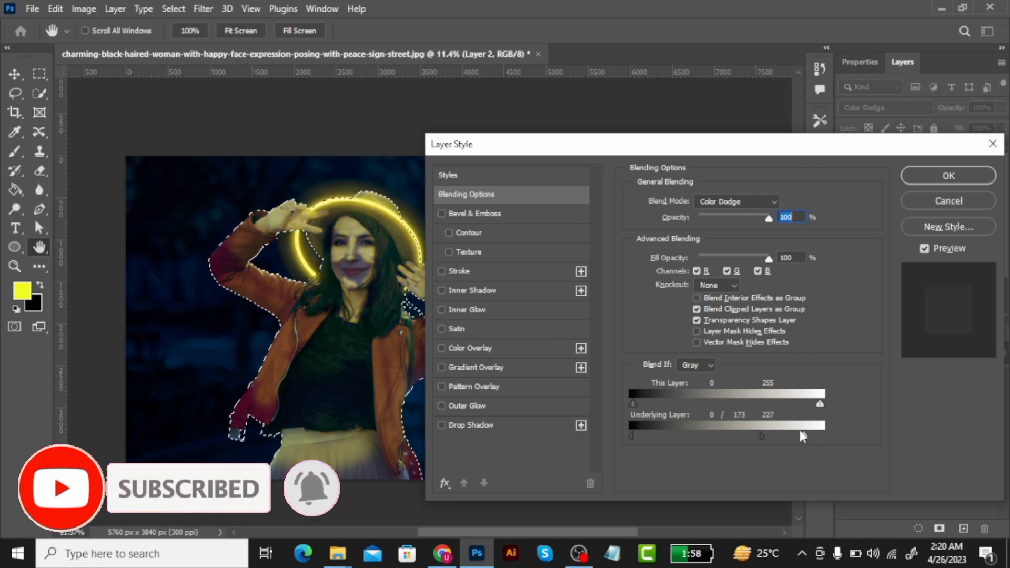
{"action": "left_click_drag", "start_coordinate": [794, 436], "coordinate": [830, 429]}
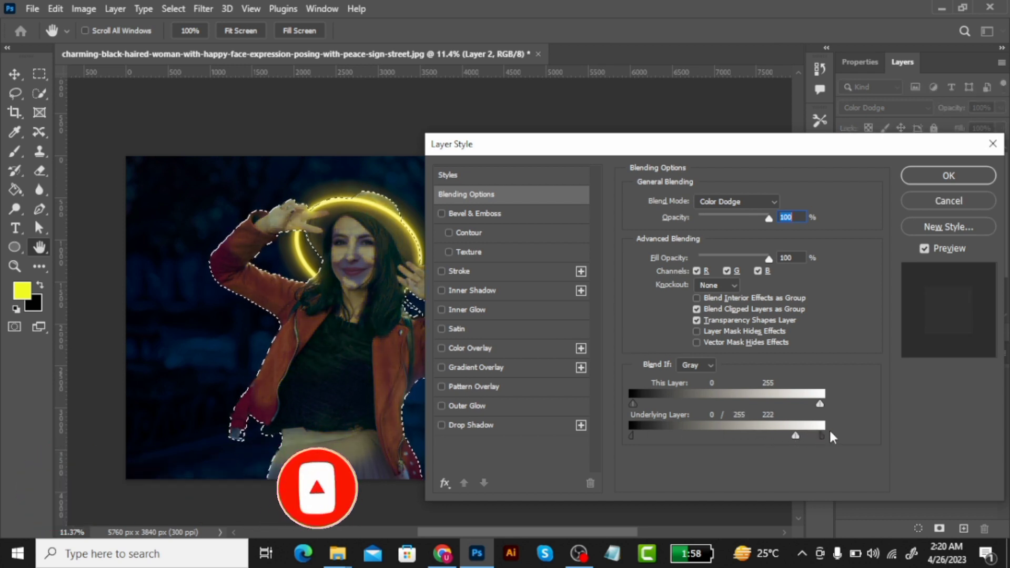
{"action": "left_click", "coordinate": [940, 178]}
Try the yellow light layer in Soft Light with the underlying Blend If black slider split to 0/78.
{"action": "left_click", "coordinate": [927, 109]}
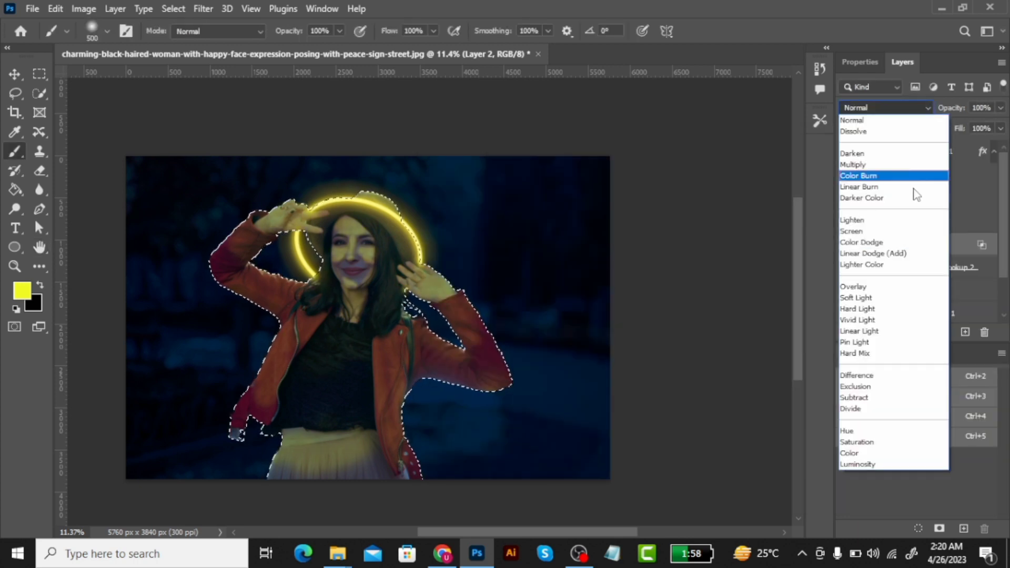
{"action": "left_click", "coordinate": [882, 298]}
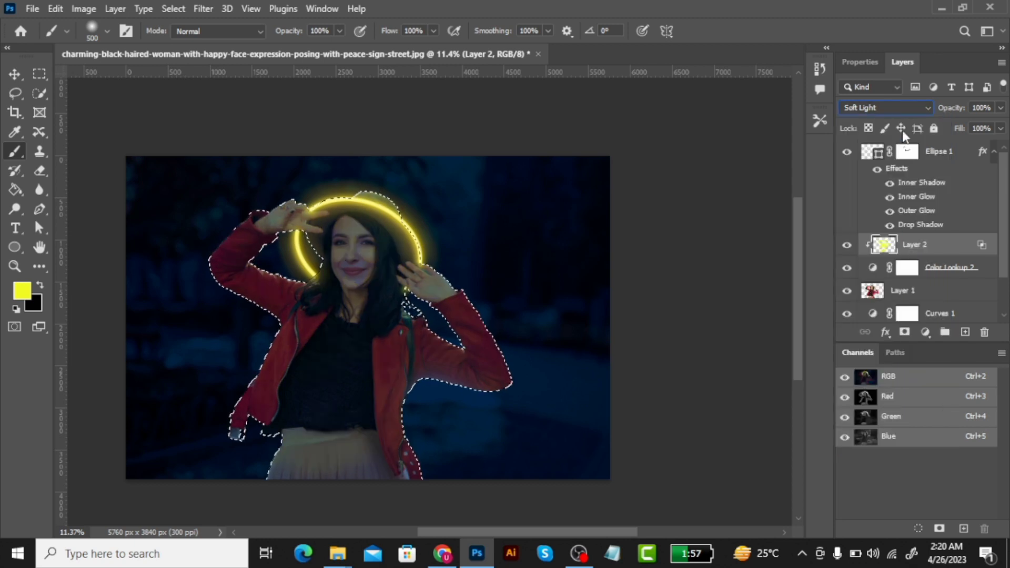
{"action": "double_click", "coordinate": [957, 254]}
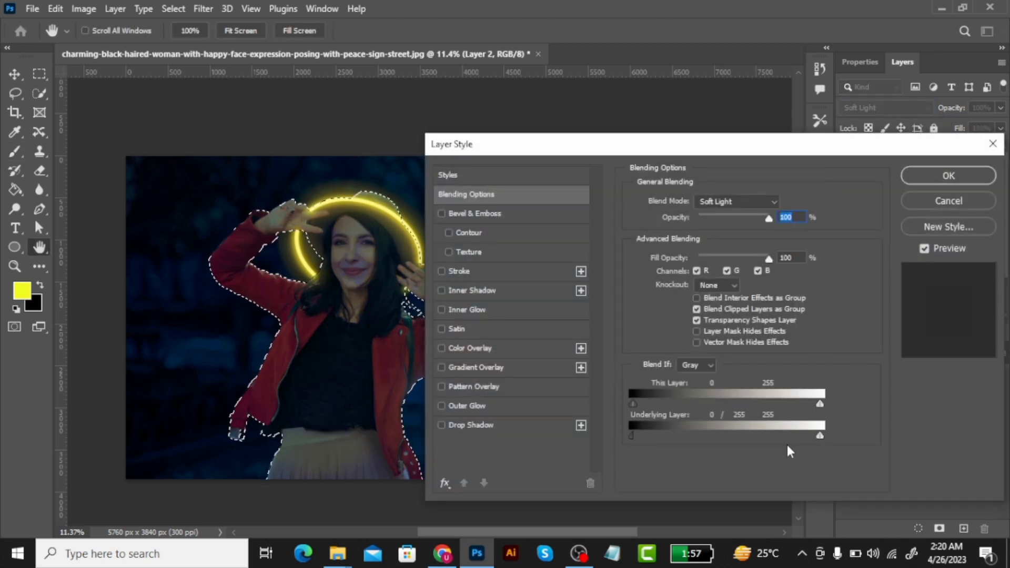
{"action": "left_click_drag", "start_coordinate": [821, 435], "coordinate": [704, 443]}
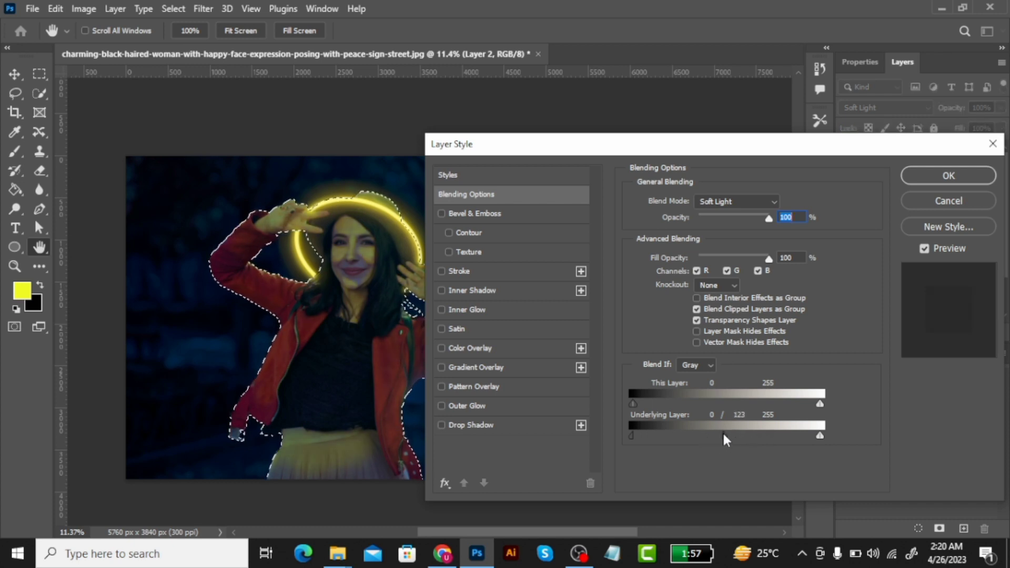
{"action": "left_click_drag", "start_coordinate": [724, 435], "coordinate": [689, 435]}
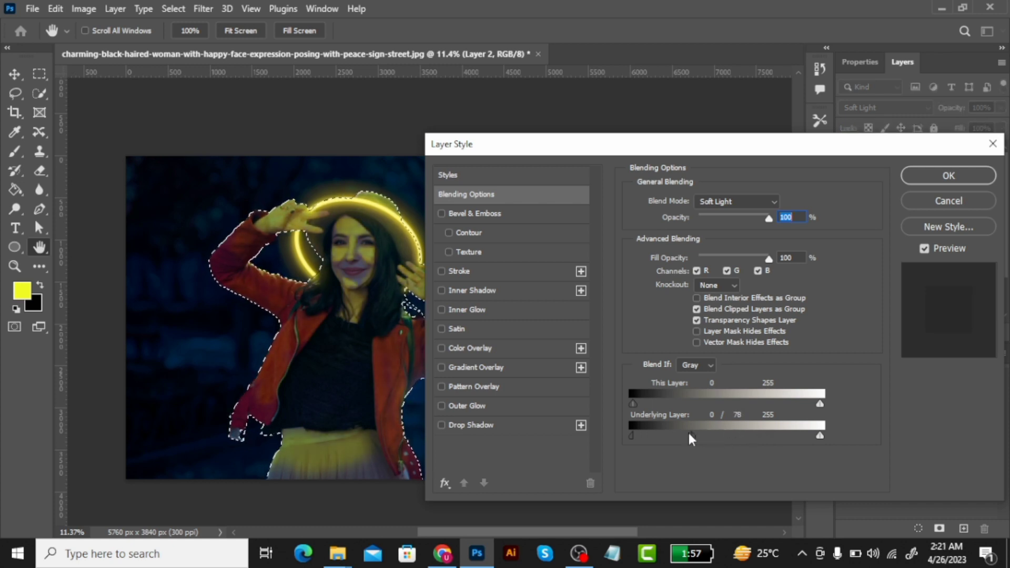
{"action": "left_click", "coordinate": [949, 175]}
Try black paint on the yellow light over the woman's cheek with a 250 px soft brush and undo it.
{"action": "key", "text": "b"}
{"action": "key", "text": "ctrl+plus"}
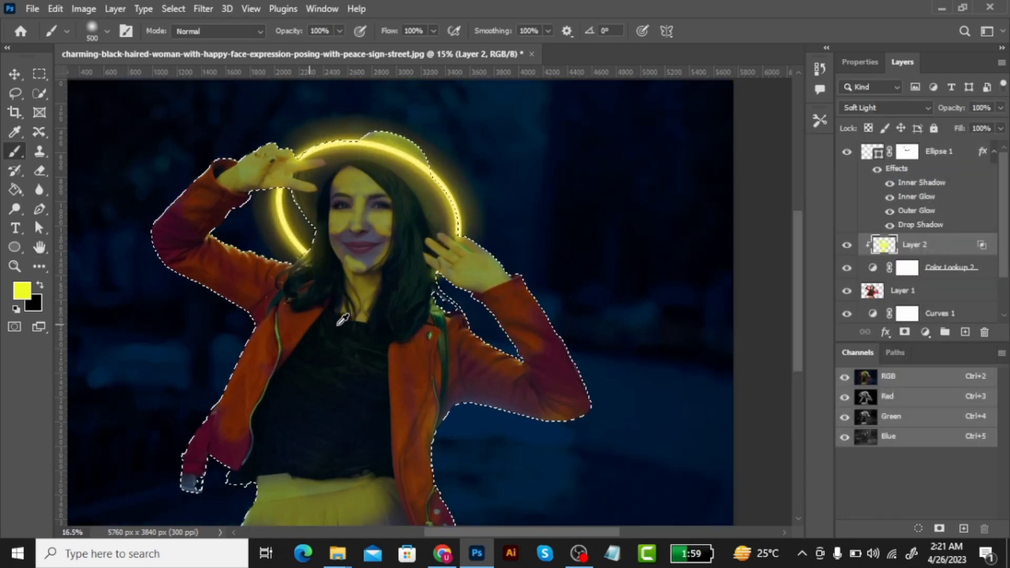
{"action": "scroll", "coordinate": [342, 319], "scroll_direction": "up", "scroll_amount": 2}
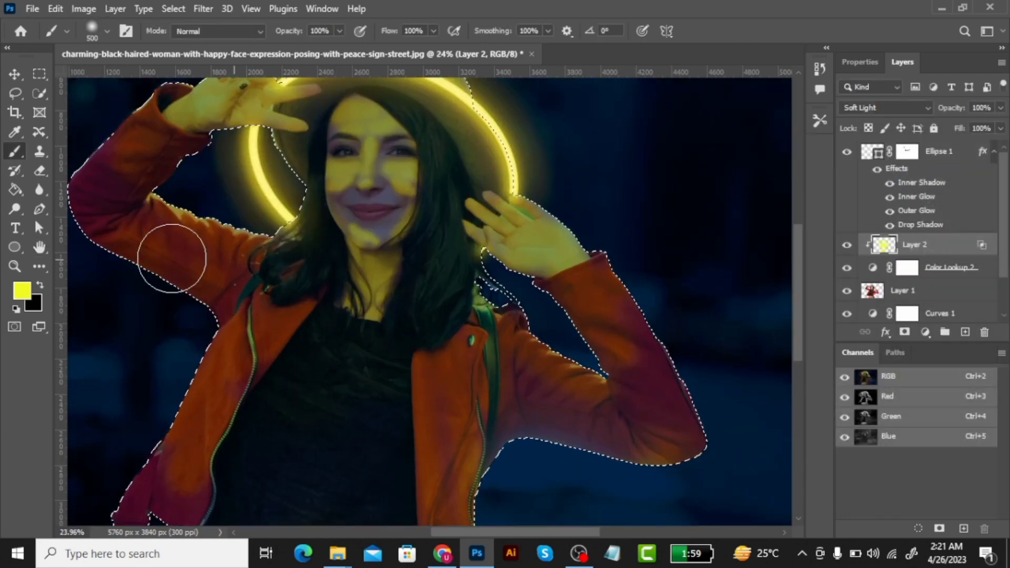
{"action": "left_click", "coordinate": [40, 298]}
{"action": "key", "text": "Escape"}
{"action": "left_click", "coordinate": [40, 284]}
{"action": "key", "text": "bracketleft"}
{"action": "key", "text": "bracketleft"}
{"action": "key", "text": "bracketleft"}
{"action": "key", "text": "bracketleft"}
{"action": "key", "text": "bracketleft"}
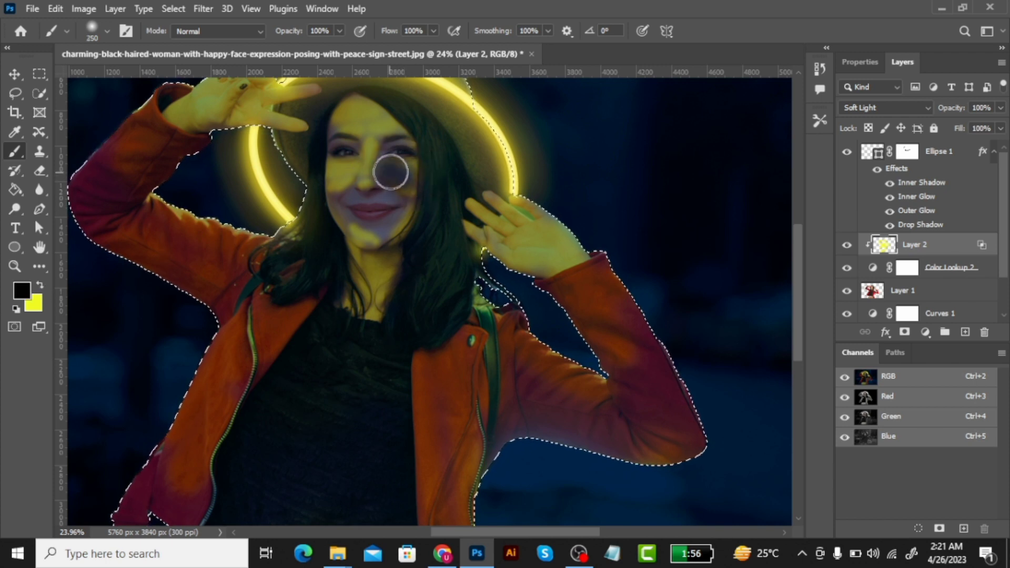
{"action": "key", "text": "ctrl+z"}
{"action": "key", "text": "ctrl+z"}
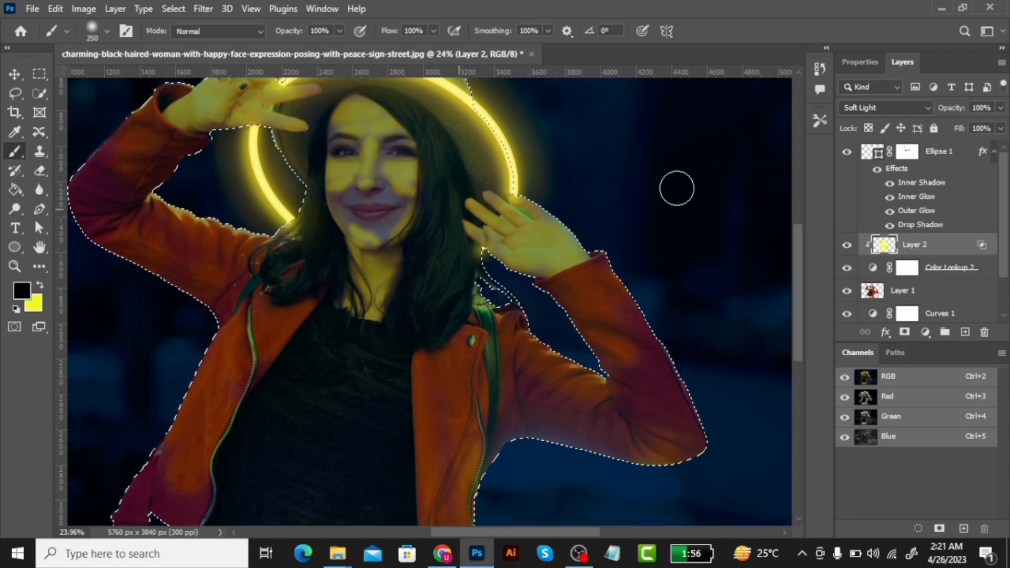
Try another black stroke over the cheek on Layer 2, and undo back to the layer's Color Dodge version.
{"action": "left_click", "coordinate": [906, 154]}
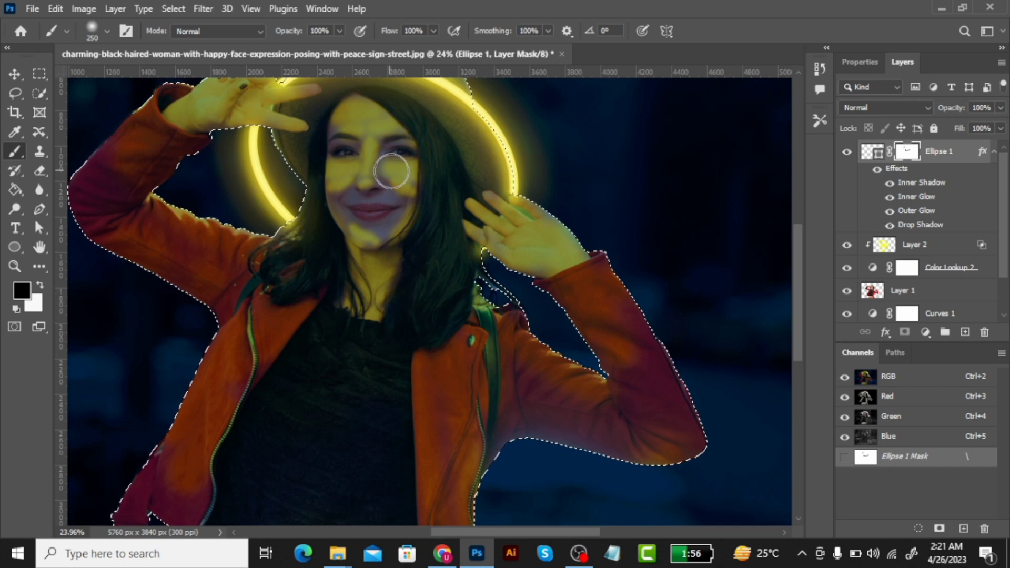
{"action": "left_click", "coordinate": [942, 245]}
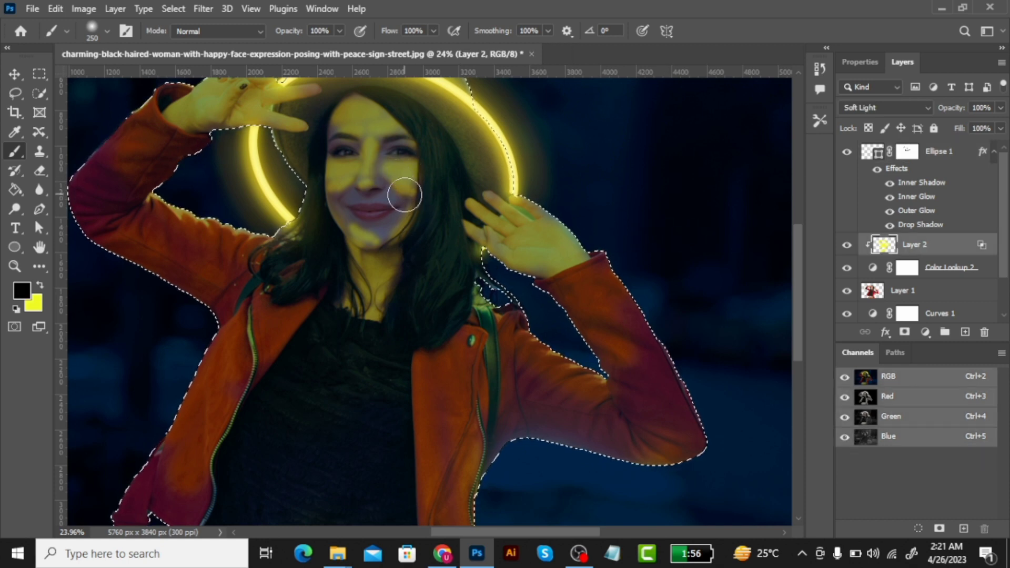
{"action": "left_click_drag", "start_coordinate": [395, 173], "coordinate": [420, 187]}
{"action": "key", "text": "ctrl+z"}
{"action": "key", "text": "ctrl+z"}
{"action": "key", "text": "ctrl+z"}
{"action": "scroll", "coordinate": [423, 188], "scroll_direction": "down", "scroll_amount": 4}
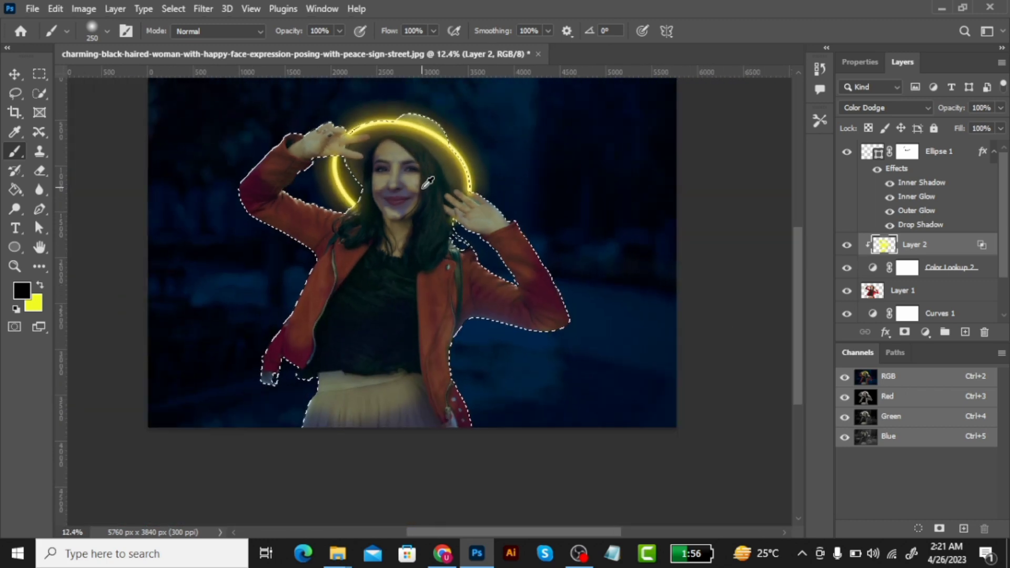
Paint yellow light over the unlit parts of the woman's face with the 250 px soft brush.
{"action": "scroll", "coordinate": [429, 182], "scroll_direction": "up", "scroll_amount": 2}
{"action": "scroll", "coordinate": [428, 182], "scroll_direction": "up", "scroll_amount": 2}
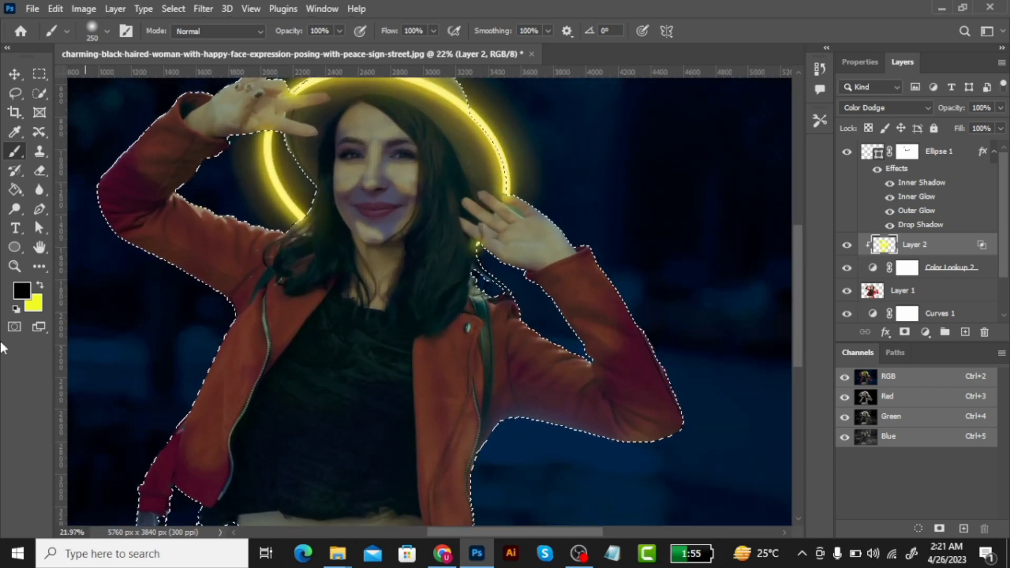
{"action": "left_click", "coordinate": [41, 287]}
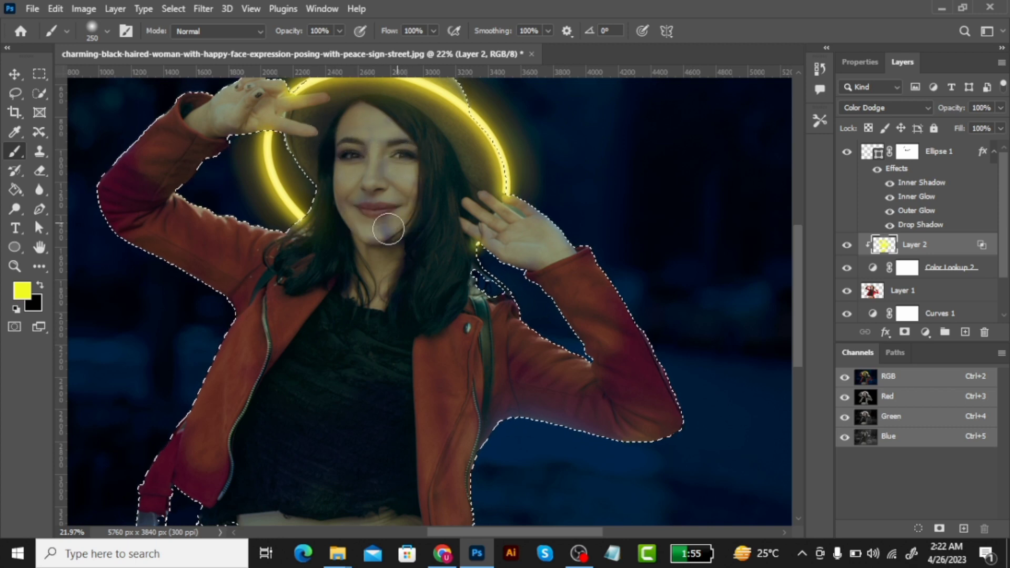
{"action": "scroll", "coordinate": [432, 283], "scroll_direction": "down", "scroll_amount": 5}
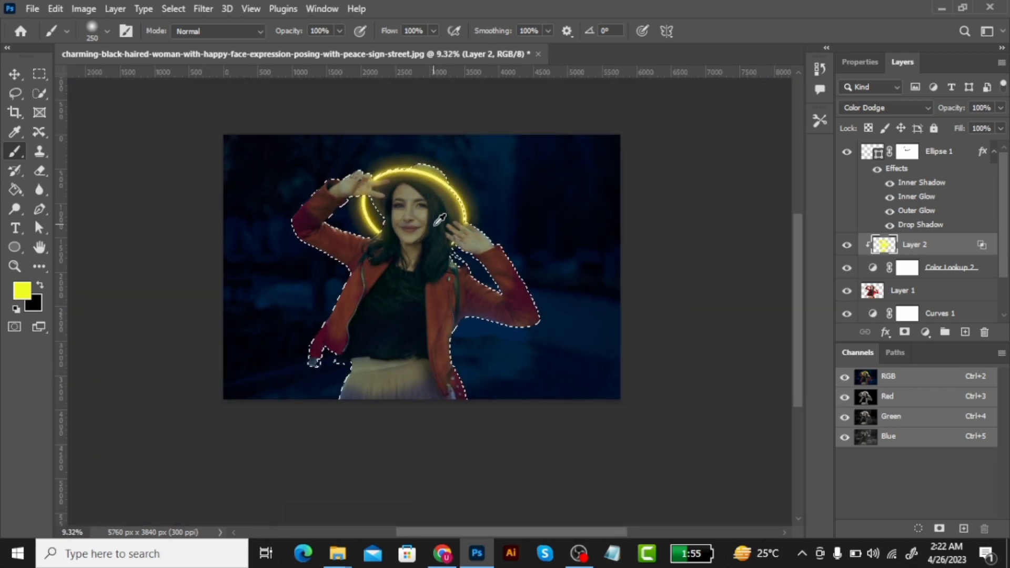
{"action": "scroll", "coordinate": [439, 220], "scroll_direction": "up", "scroll_amount": 1}
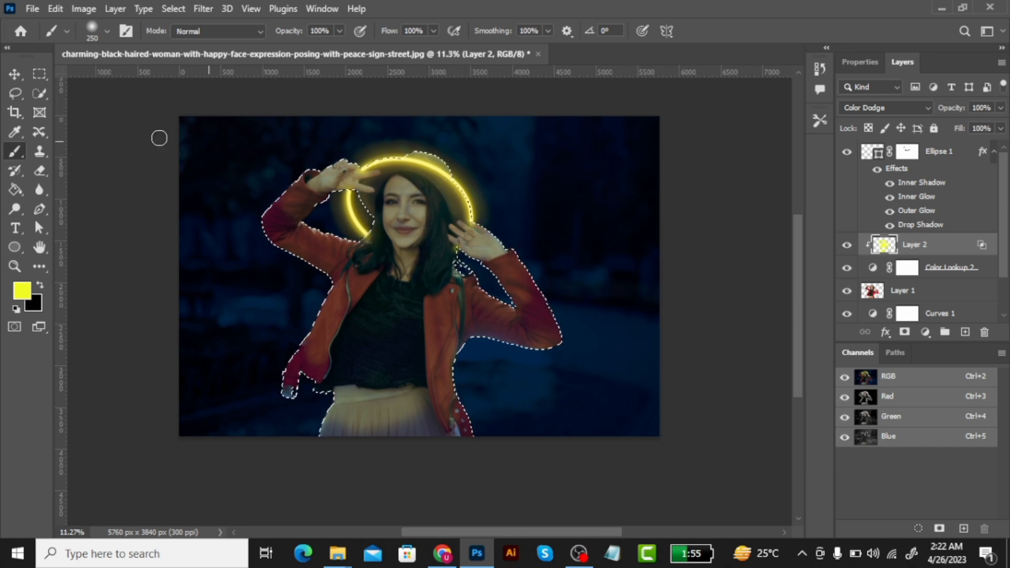
Thicken the neon ring's stroke to 81.09 px.
{"action": "left_click", "coordinate": [874, 153]}
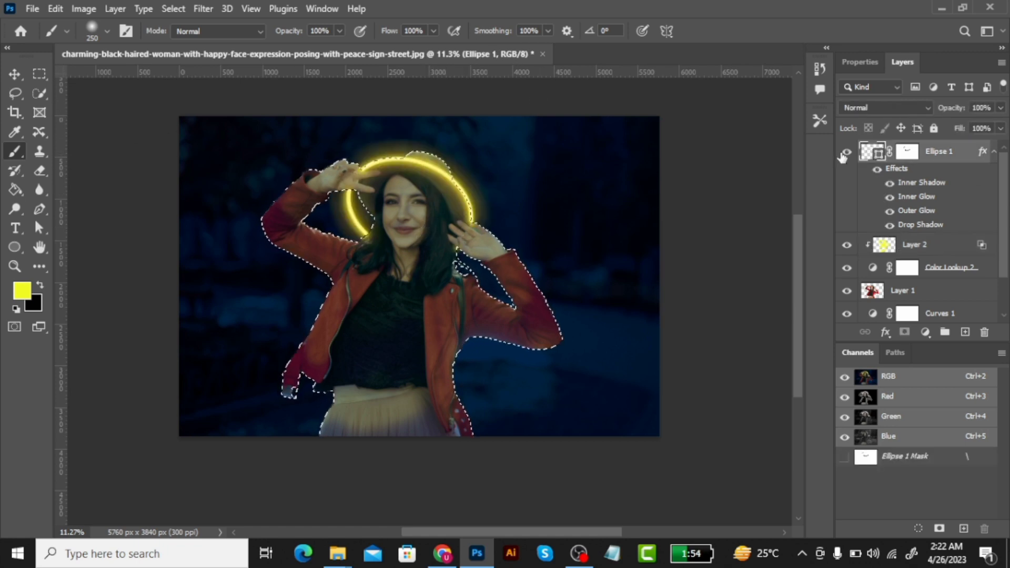
{"action": "left_click", "coordinate": [15, 247]}
{"action": "left_click", "coordinate": [274, 31]}
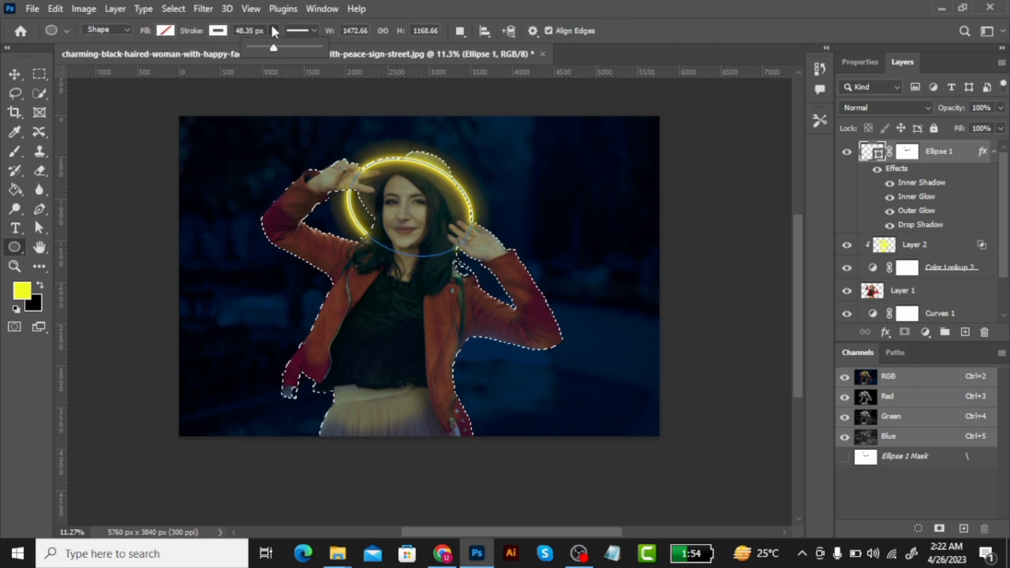
{"action": "left_click_drag", "start_coordinate": [273, 48], "coordinate": [283, 50]}
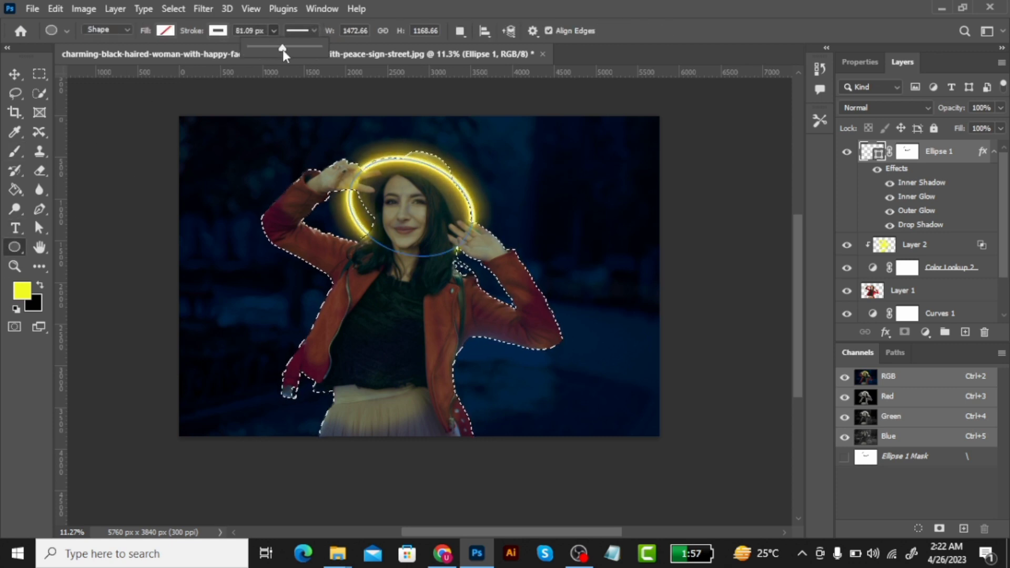
Remove the selection around the woman with the background photo layer active.
{"action": "left_click", "coordinate": [14, 73]}
{"action": "left_click", "coordinate": [209, 152]}
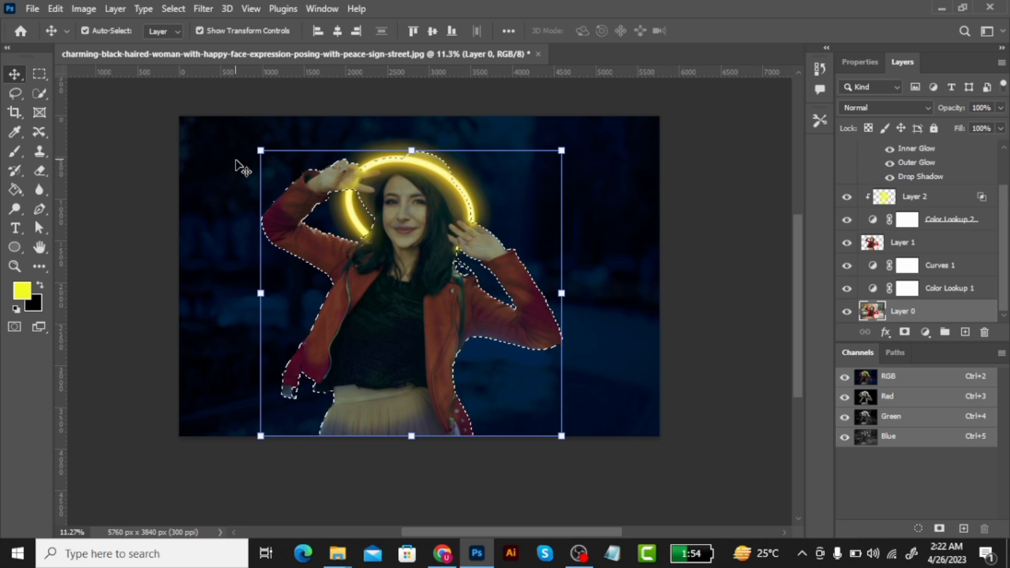
{"action": "key", "text": "ctrl+d"}
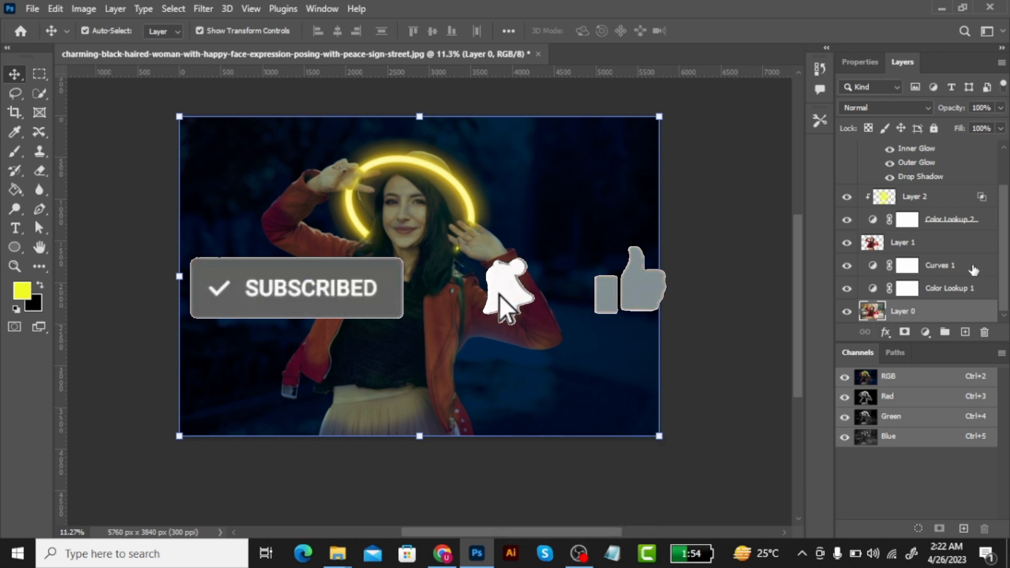
Group all layers from Ellipse 1 down to Color Lookup 1, leaving the original photo layer outside the group.
{"action": "left_click", "coordinate": [977, 290]}
{"action": "scroll", "coordinate": [977, 291], "scroll_direction": "up", "scroll_amount": 3}
{"action": "left_click", "coordinate": [967, 157]}
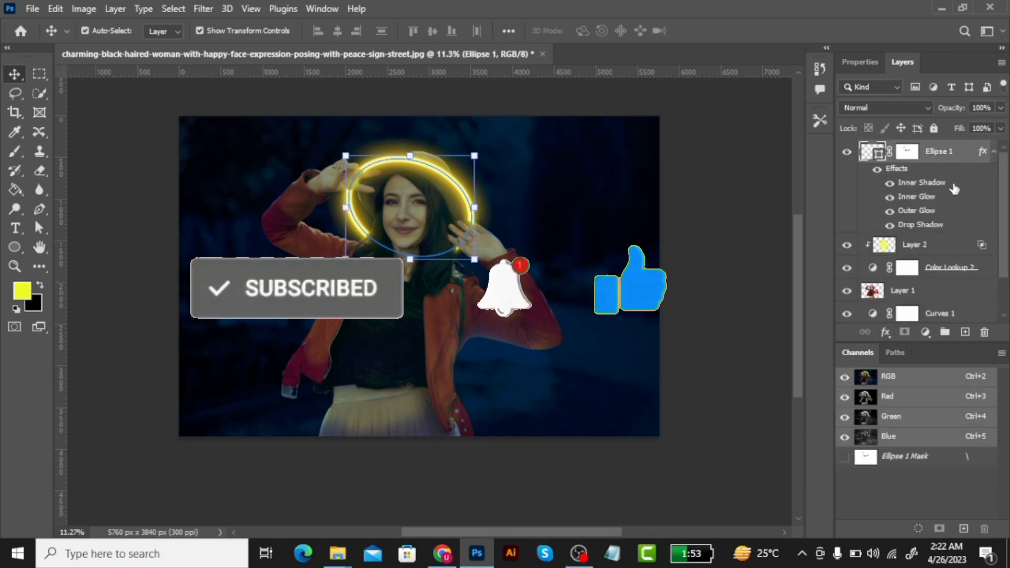
{"action": "scroll", "coordinate": [928, 299], "scroll_direction": "down", "scroll_amount": 2}
{"action": "left_click", "coordinate": [966, 290], "text": "shift"}
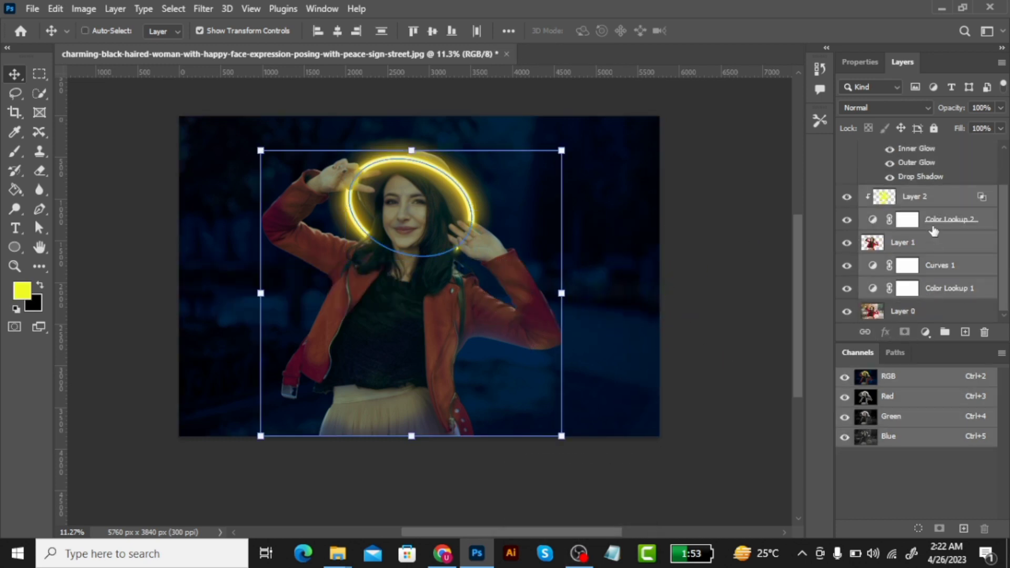
{"action": "key", "text": "ctrl+g"}
Compare the image before and after the edit by toggling the group's visibility.
{"action": "left_click", "coordinate": [847, 149]}
{"action": "left_click", "coordinate": [848, 149]}
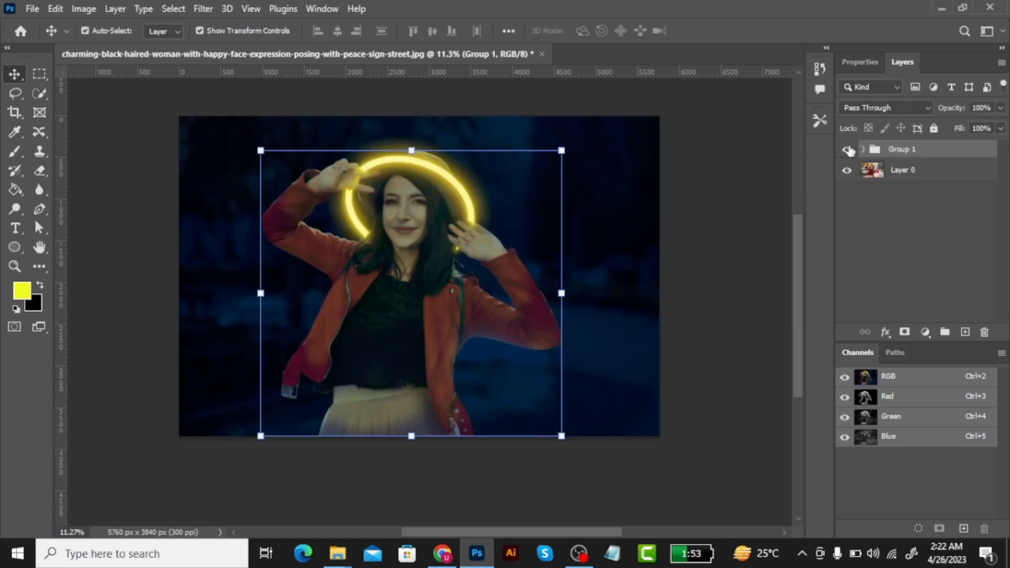
{"action": "left_click", "coordinate": [847, 150]}
{"action": "left_click", "coordinate": [847, 150]}
{"action": "left_click", "coordinate": [847, 150]}
{"action": "left_click", "coordinate": [847, 150]}
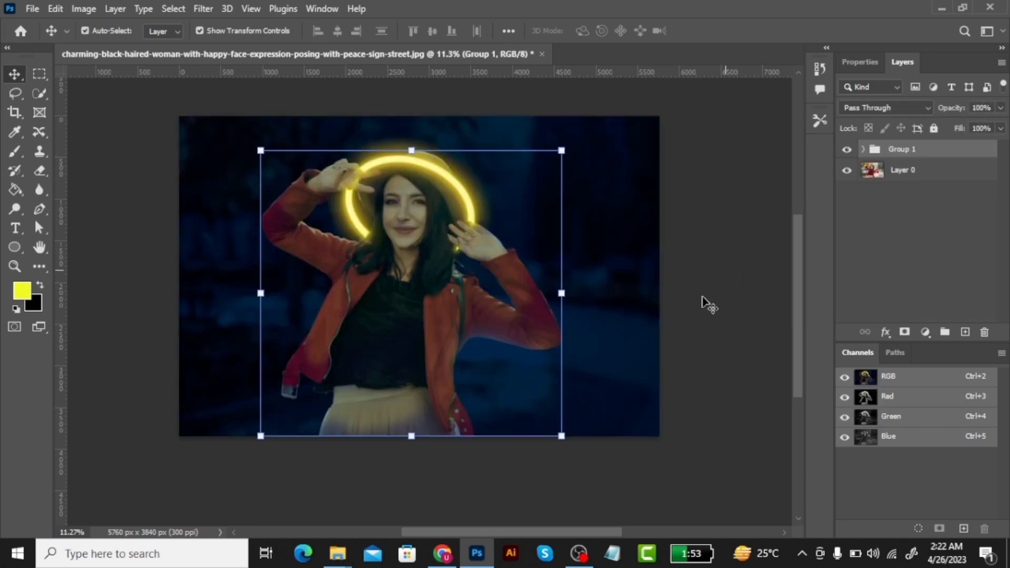